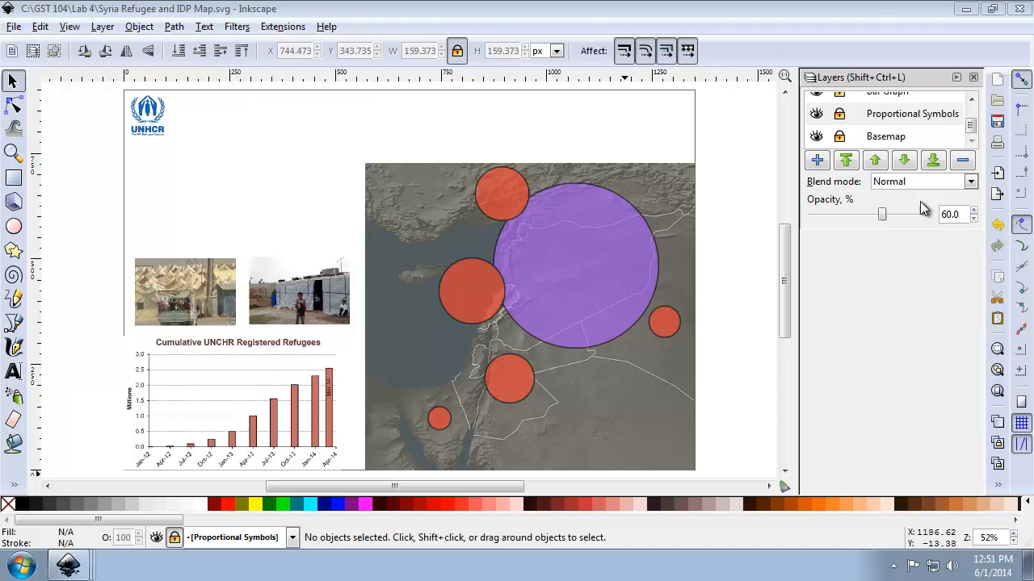
# Step: Add a new layer named "Map Labels" above the Proportional Symbols layer
pyautogui.click(817, 160)
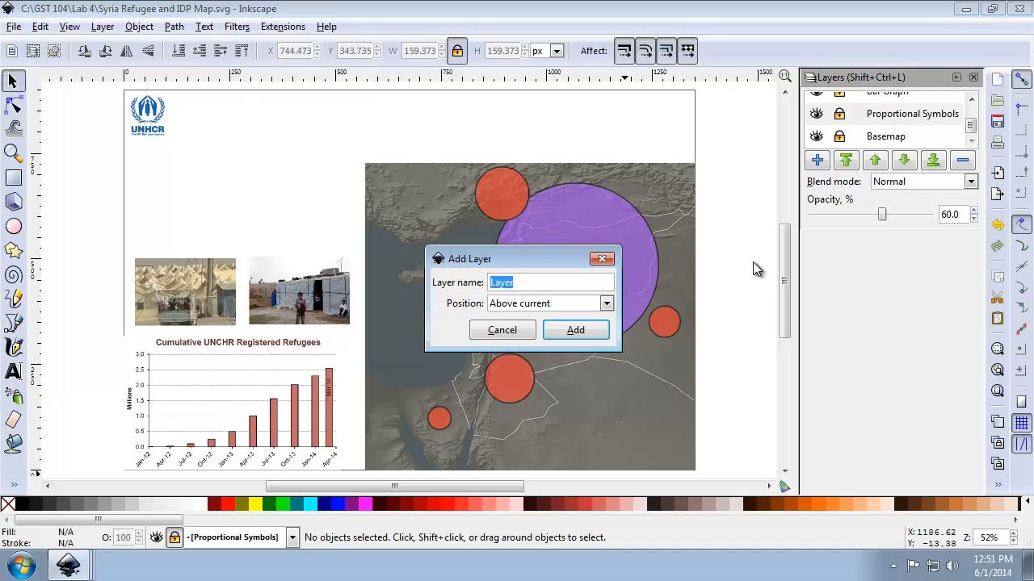
pyautogui.write('Map Lab')
pyautogui.press('BackSpace')
pyautogui.write('bels')
pyautogui.press('Return')
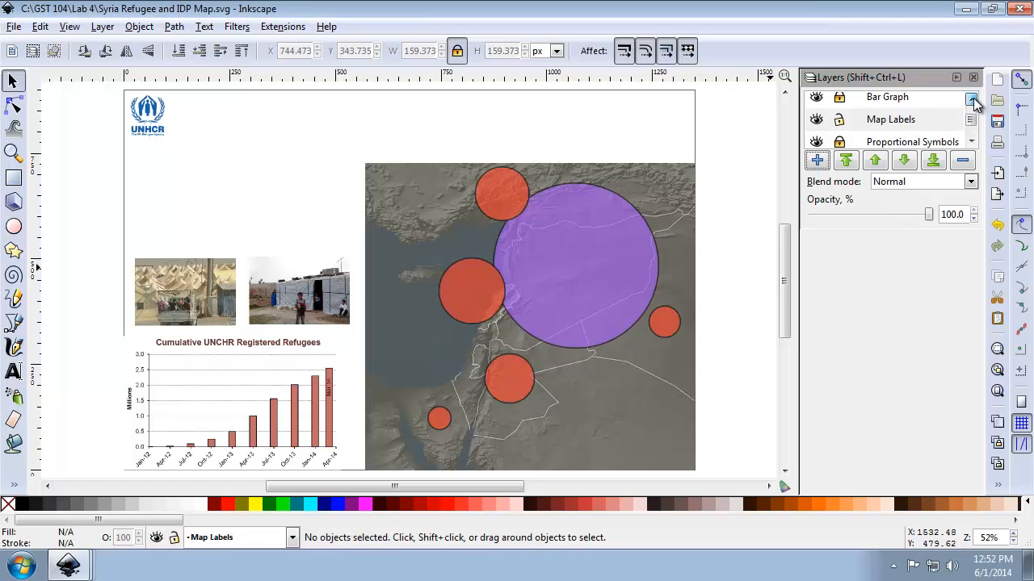
# Step: Raise the Map Labels layer above the Bar Graph and Pictures layers, to the top of the layer stack
pyautogui.click(876, 161)
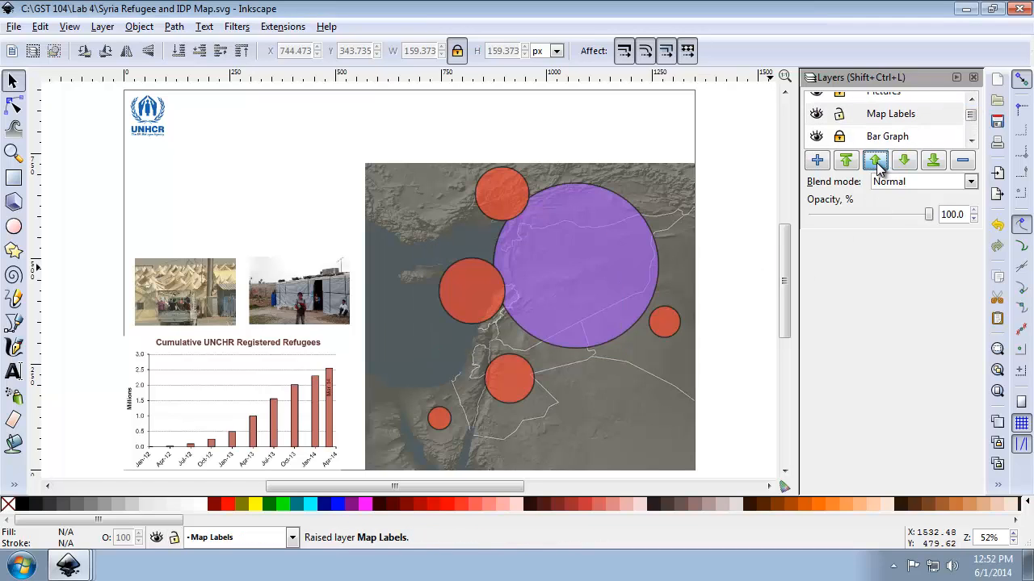
pyautogui.click(876, 161)
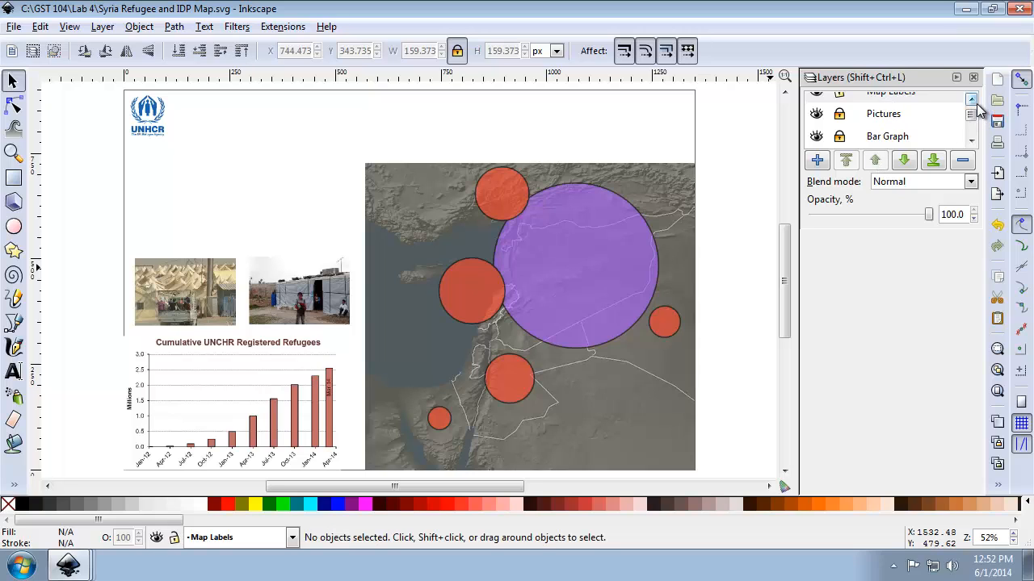
pyautogui.scroll(1, 969, 109)
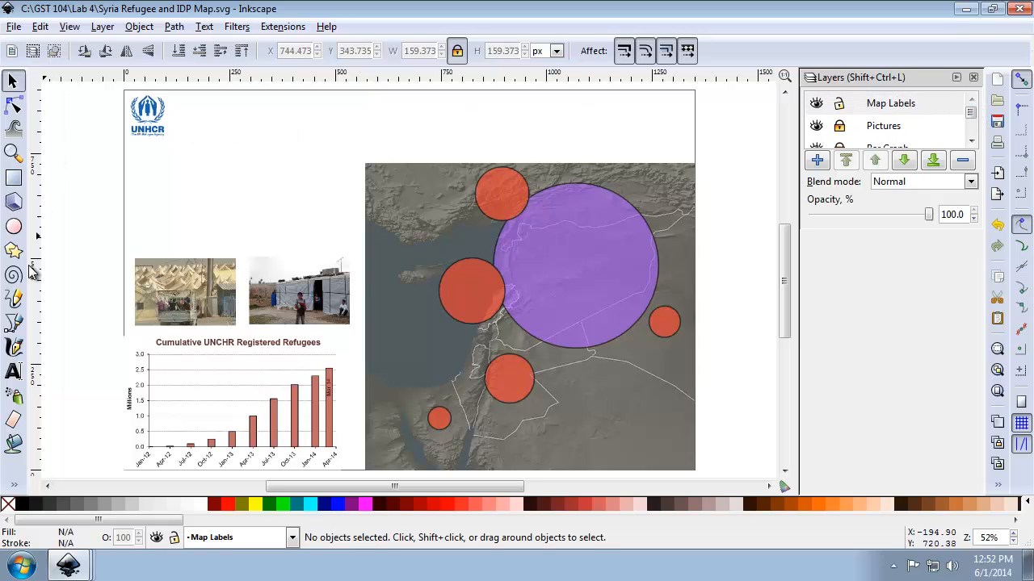
# Step: Add the text label "TURKEY" near the upper-left part of the basemap, beside the northern red circle
pyautogui.click(13, 371)
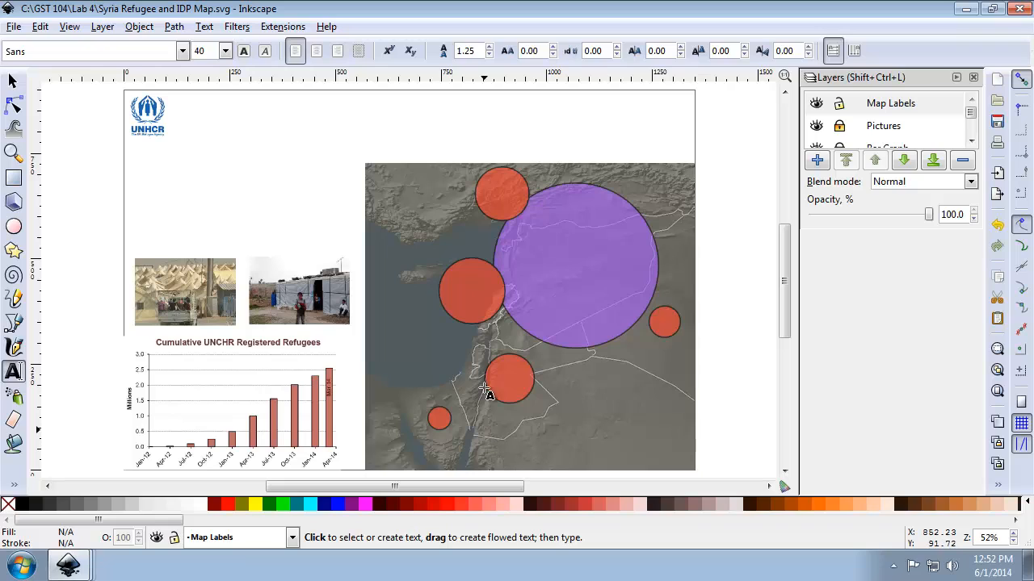
pyautogui.click(415, 191)
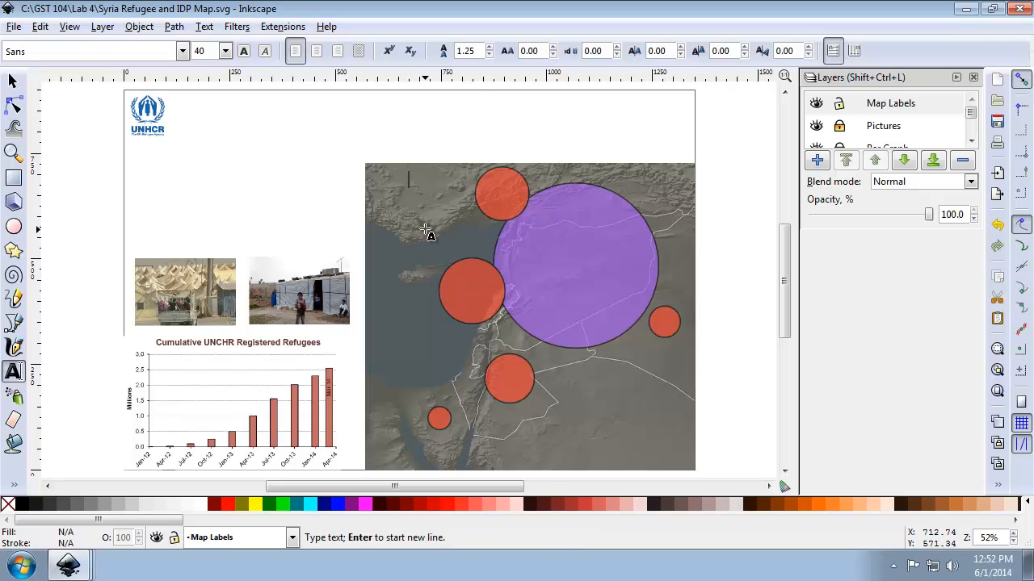
pyautogui.write('TURKEY')
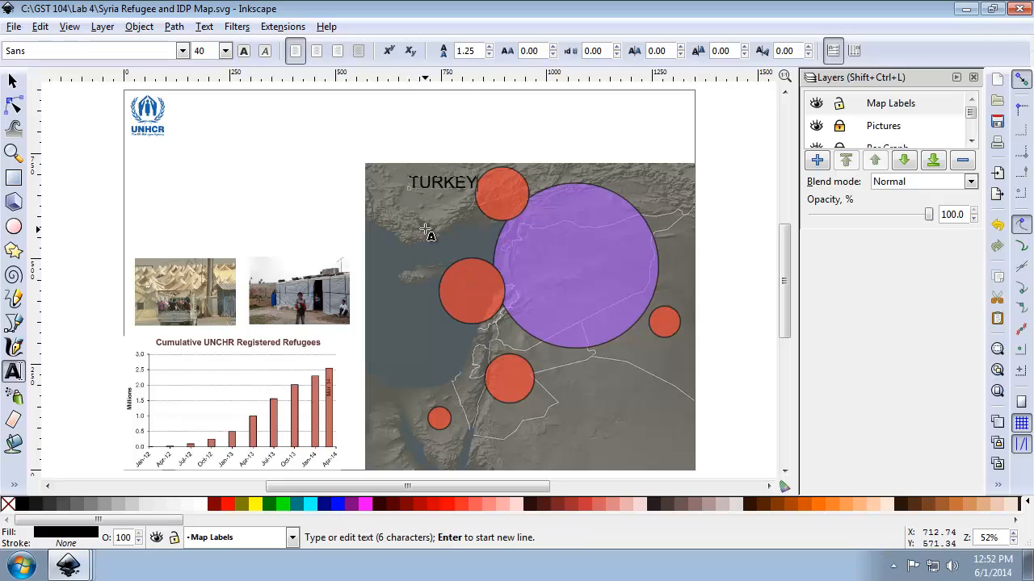
# Step: Set the TURKEY label's font to Arial at size 18
pyautogui.click(12, 80)
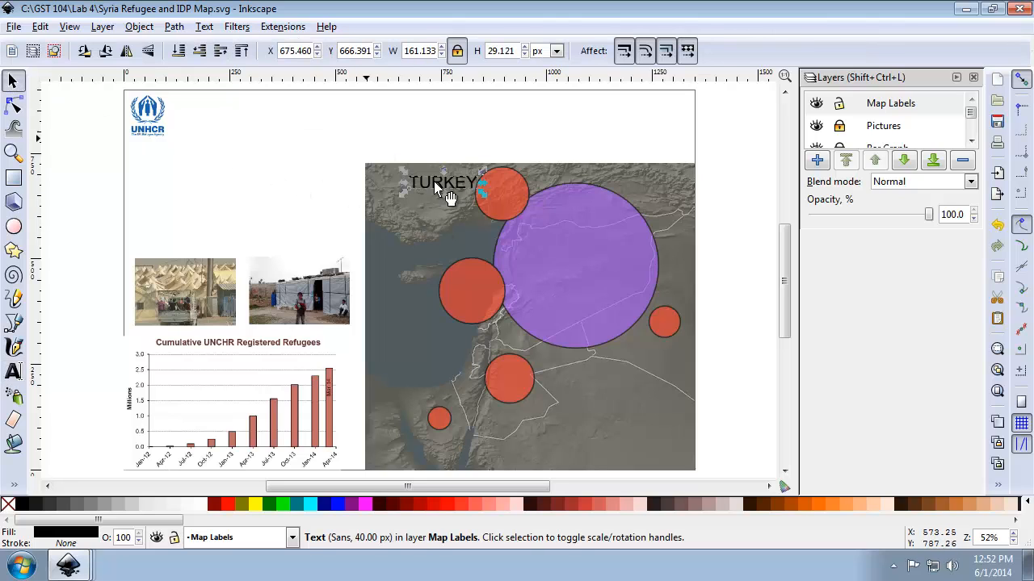
pyautogui.click(999, 485)
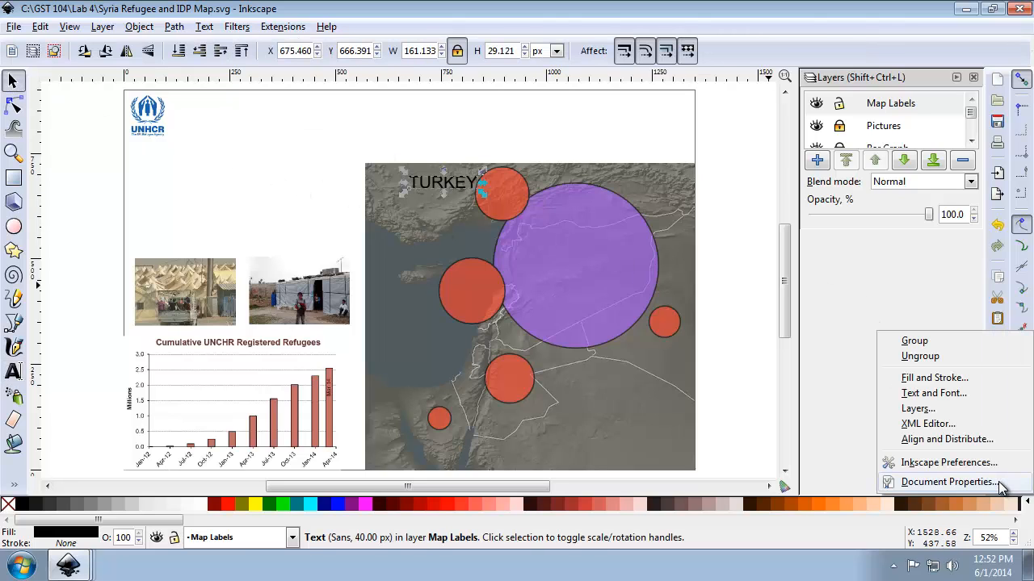
pyautogui.click(930, 394)
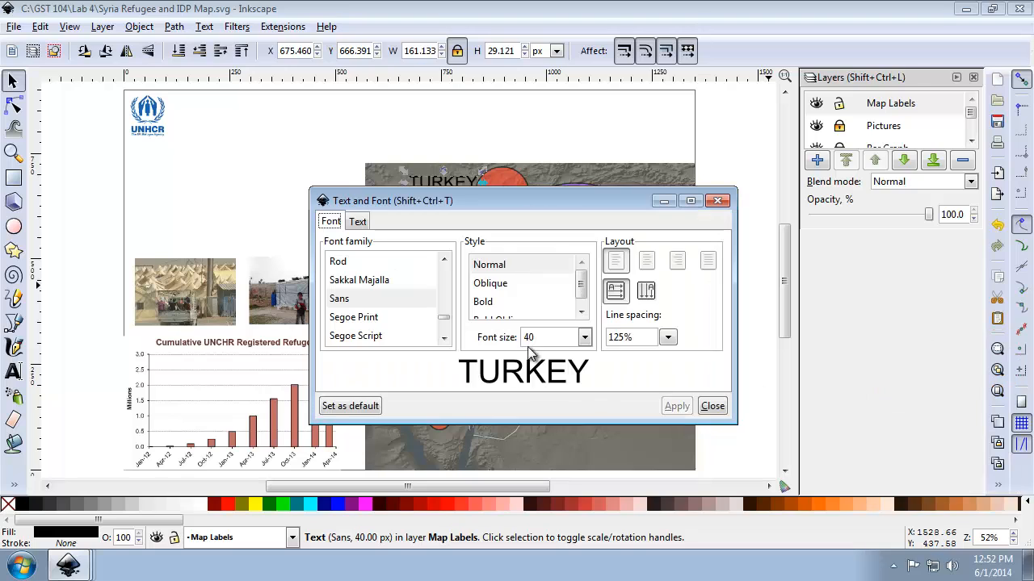
pyautogui.scroll(10, 451, 321)
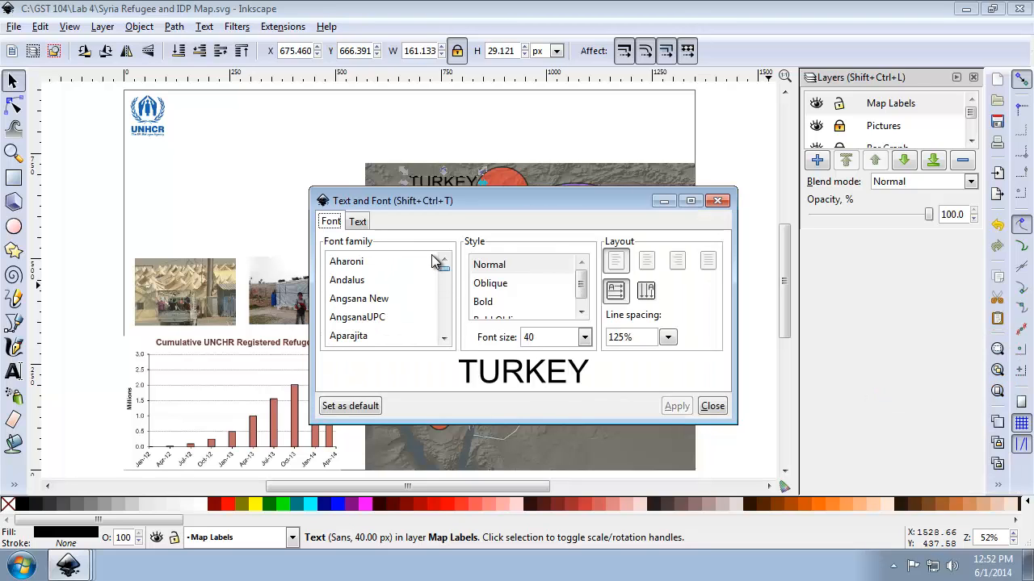
pyautogui.scroll(-1, 452, 320)
pyautogui.click(392, 291)
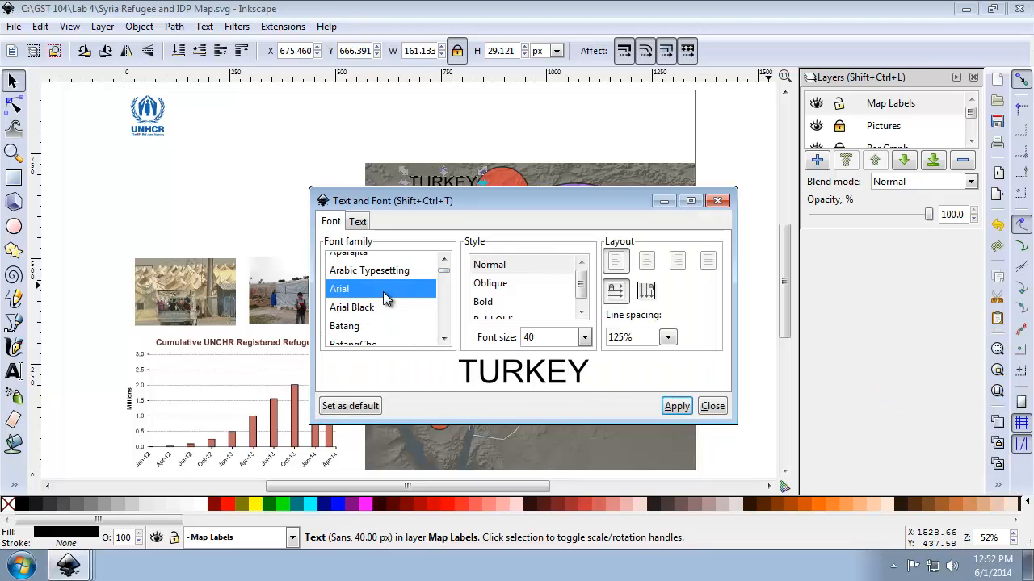
pyautogui.click(557, 339)
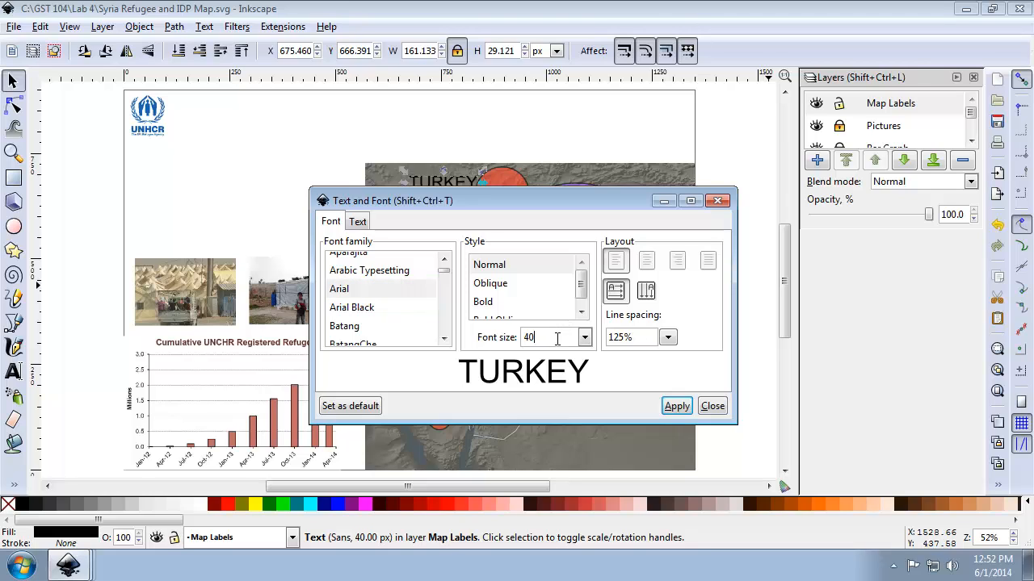
pyautogui.doubleClick(558, 339)
pyautogui.write('18')
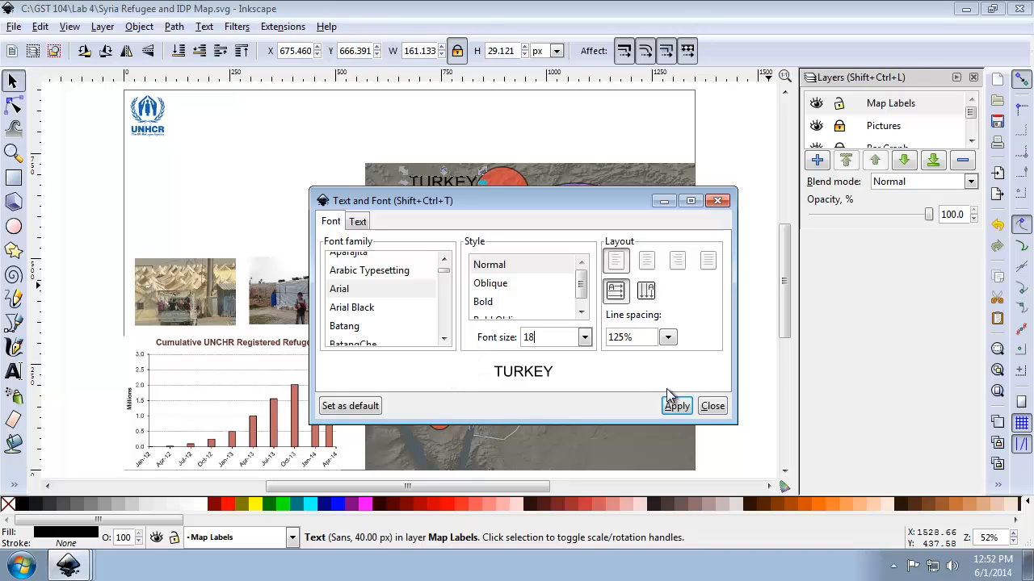
pyautogui.click(676, 407)
pyautogui.click(712, 406)
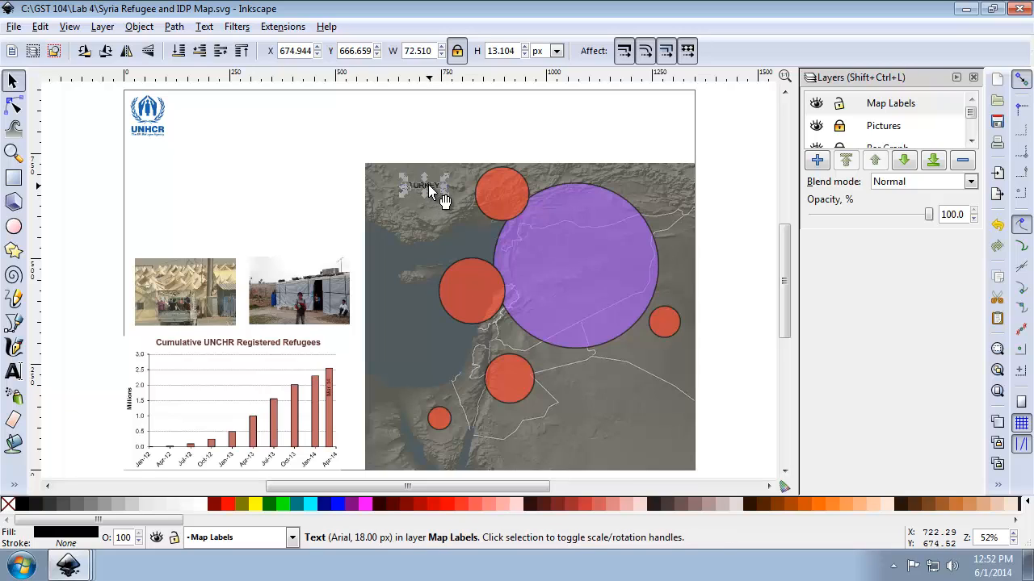
# Step: Fill the TURKEY label with white and move it slightly down and to the right on the map
pyautogui.click(204, 507)
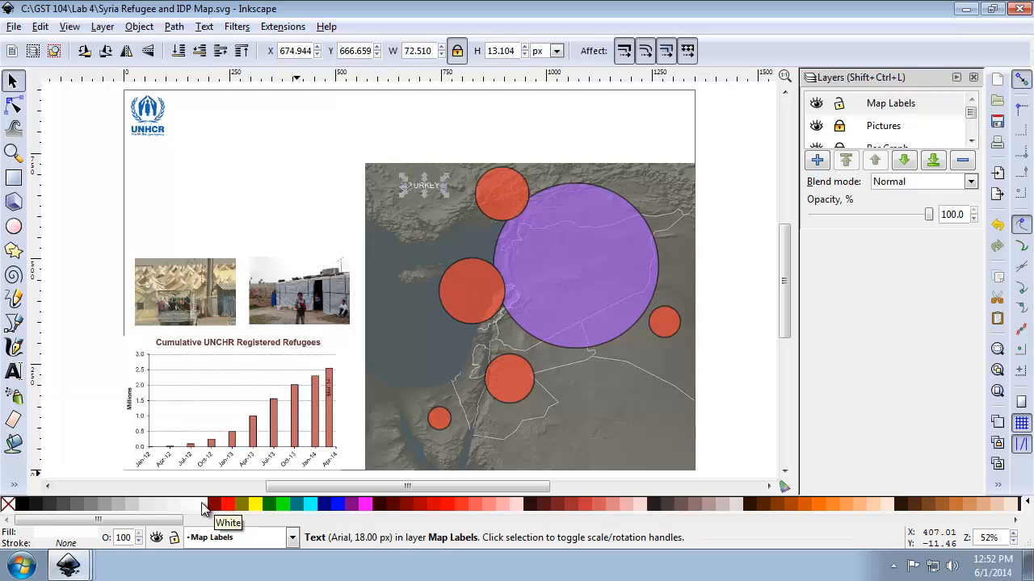
pyautogui.click(341, 190)
pyautogui.click(428, 186)
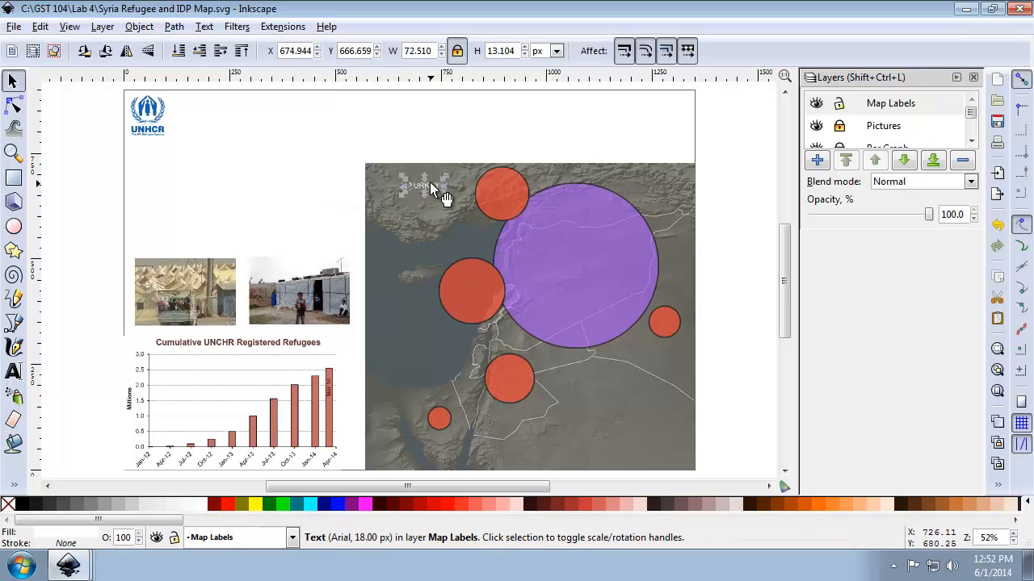
pyautogui.moveTo(436, 186); pyautogui.dragTo(448, 212)
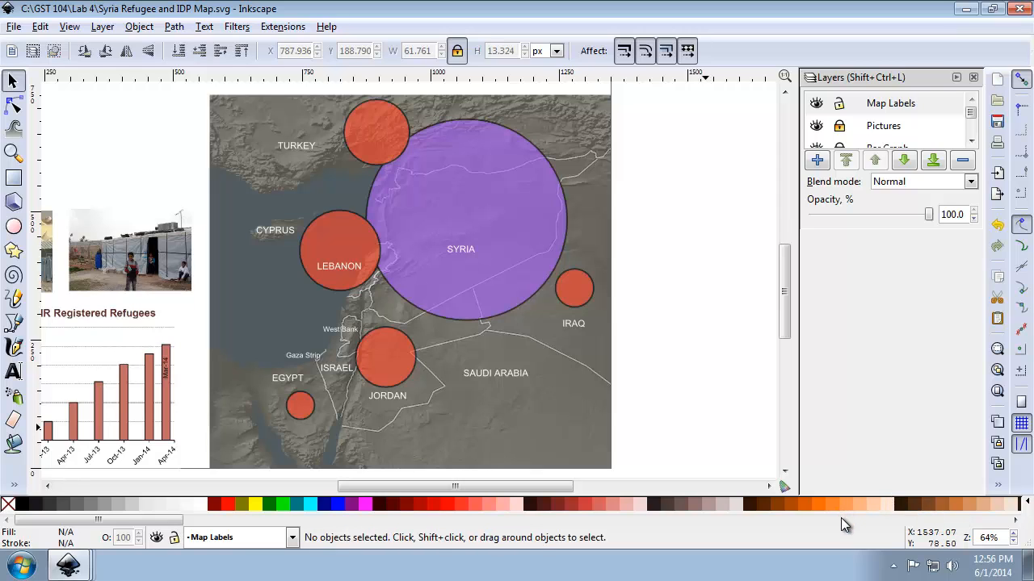
# Step: Add the text label "6.5 Million*" inside the purple circle, above the SYRIA label
pyautogui.click(13, 370)
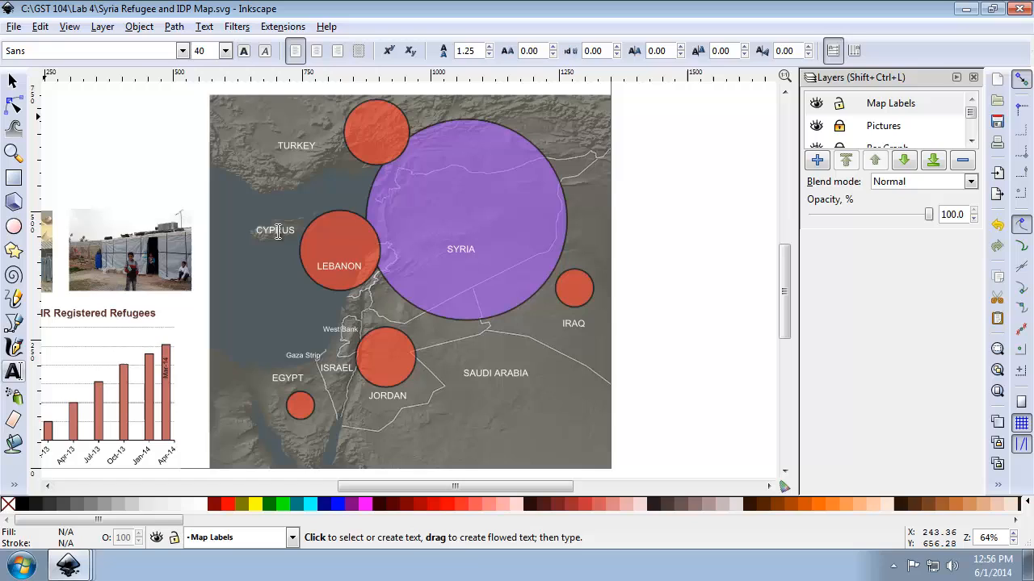
pyautogui.click(426, 198)
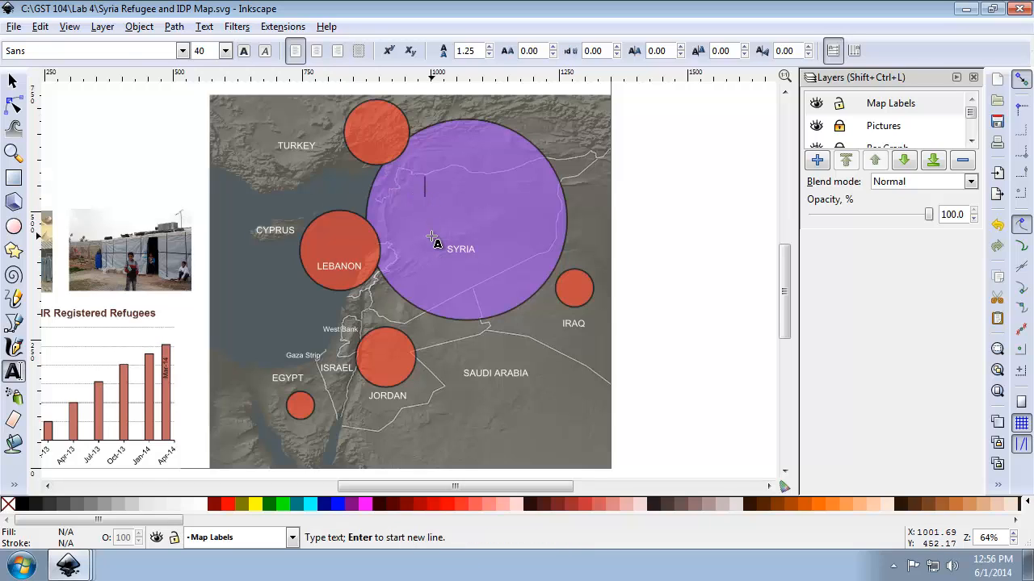
pyautogui.write('6.5 M')
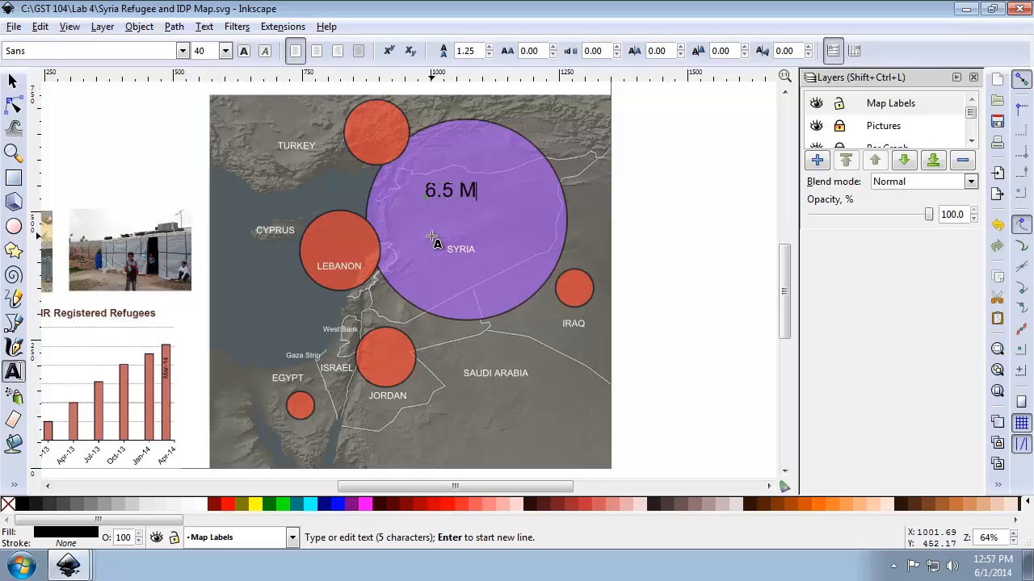
pyautogui.write('illion*')
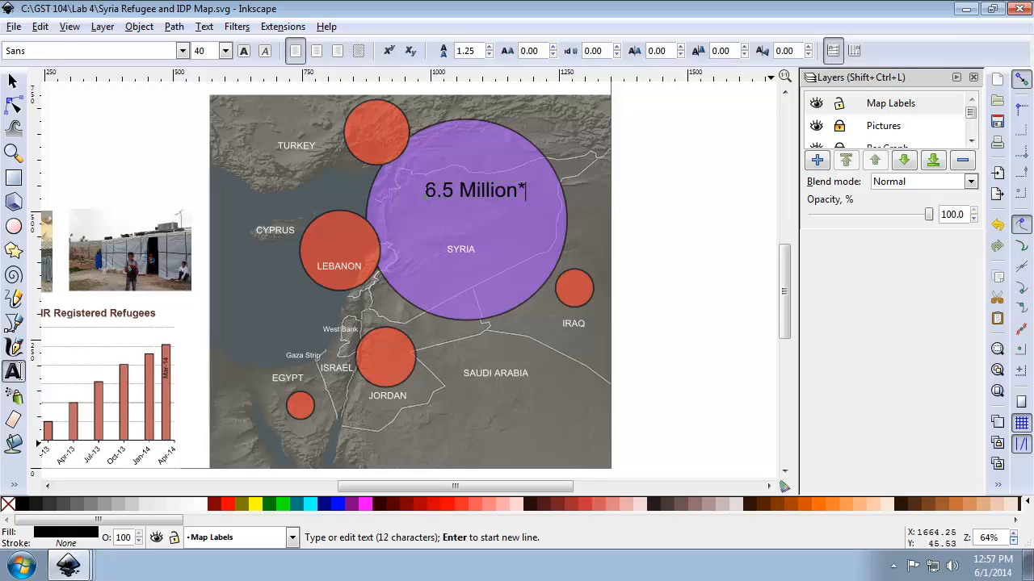
# Step: Set the "6.5 Million*" label to Arial at size 32 and move it slightly down, closer to the SYRIA label
pyautogui.click(1002, 486)
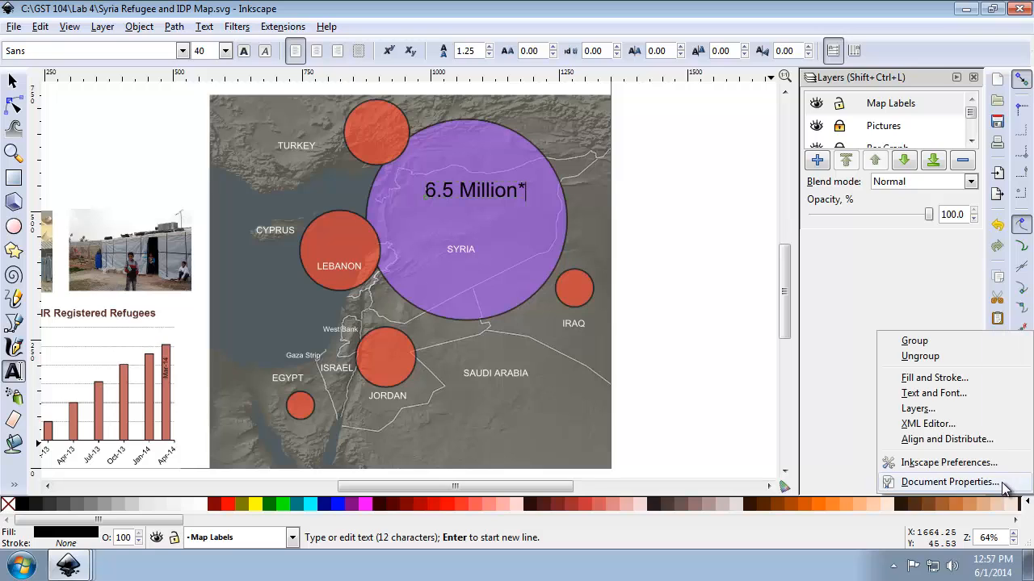
pyautogui.click(977, 379)
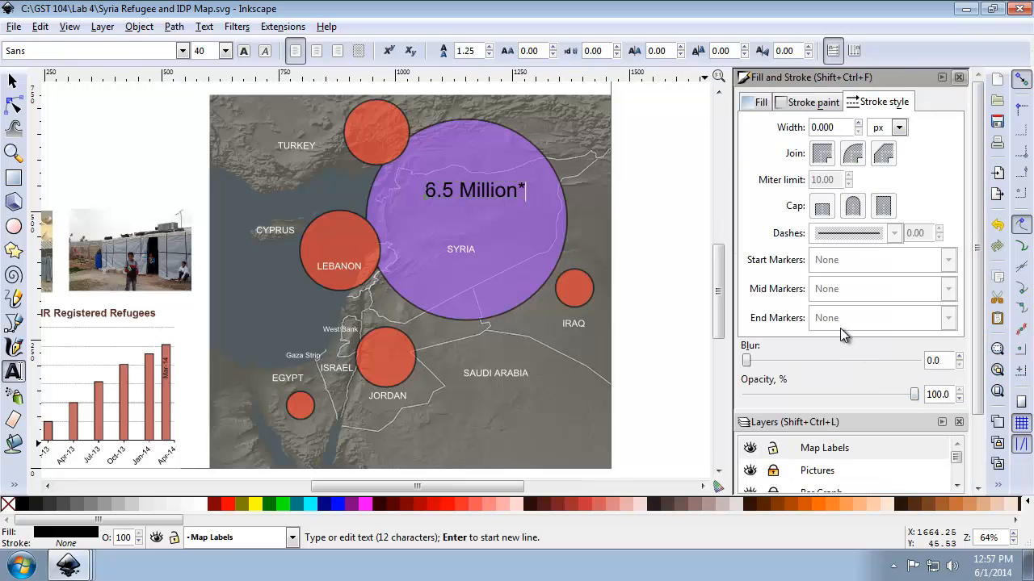
pyautogui.click(995, 489)
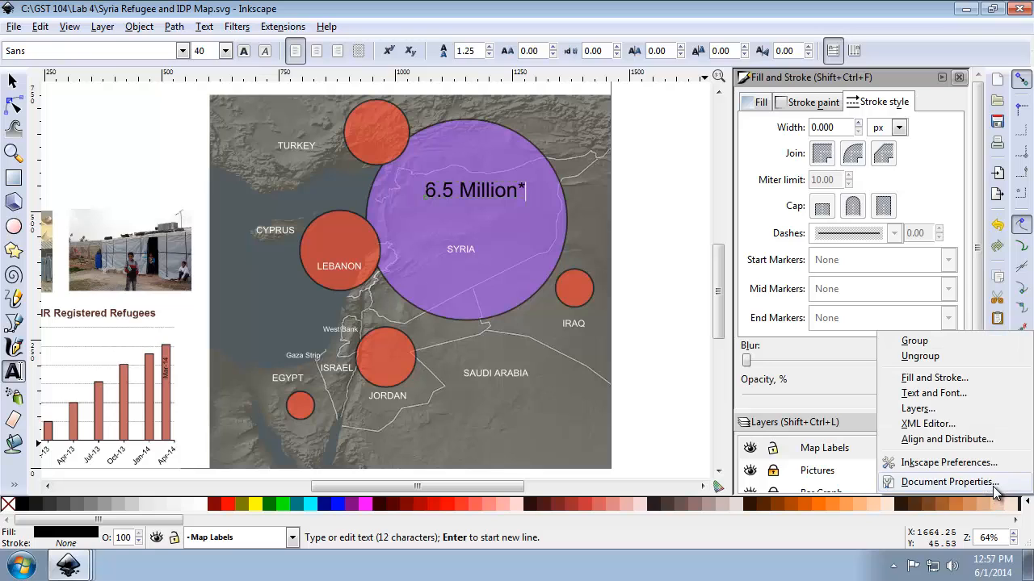
pyautogui.click(946, 394)
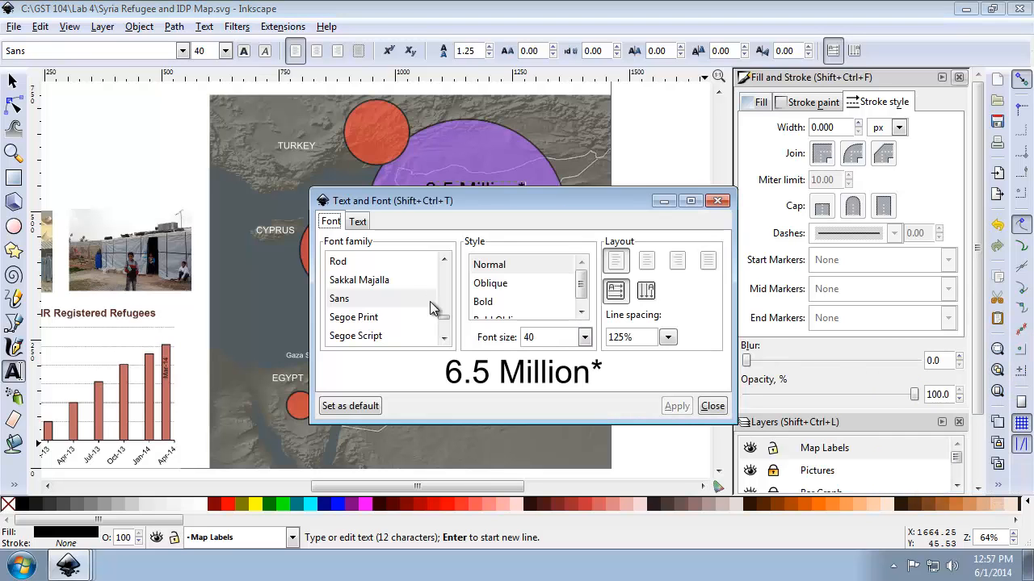
pyautogui.scroll(10, 445, 321)
pyautogui.scroll(-1, 449, 310)
pyautogui.scroll(-2, 449, 310)
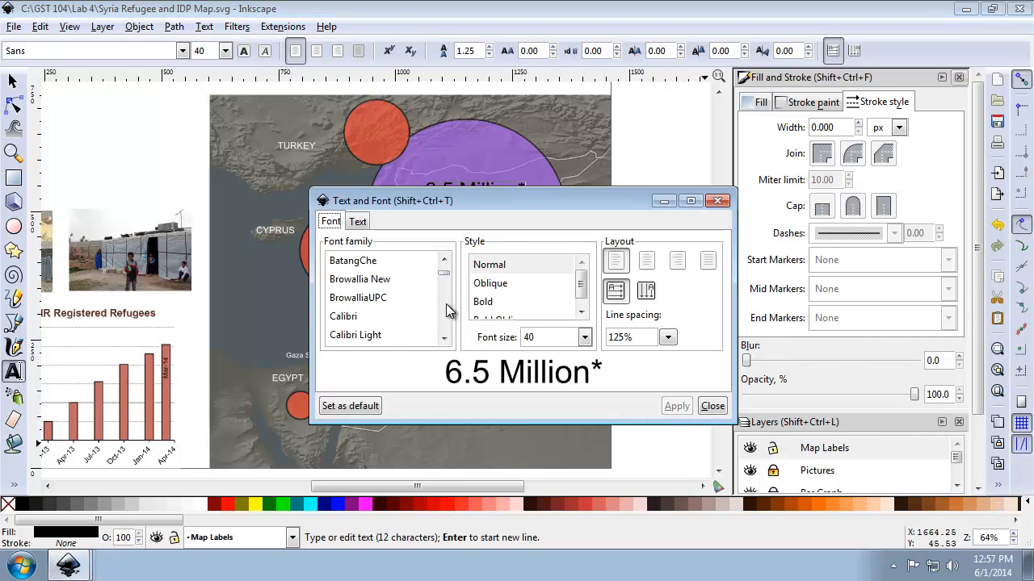
pyautogui.scroll(2, 446, 267)
pyautogui.click(373, 291)
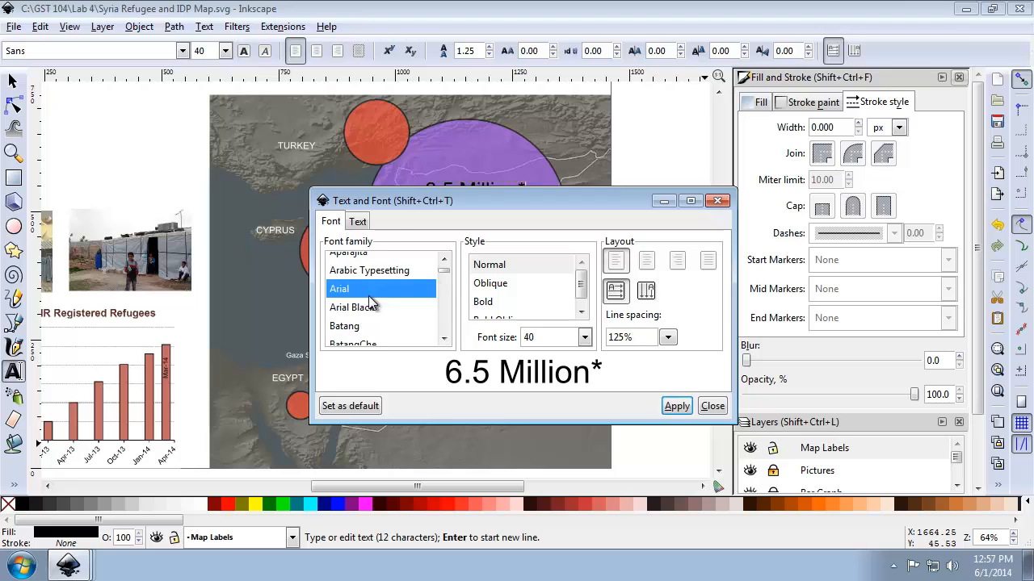
pyautogui.click(549, 336)
pyautogui.moveTo(549, 336); pyautogui.dragTo(470, 336)
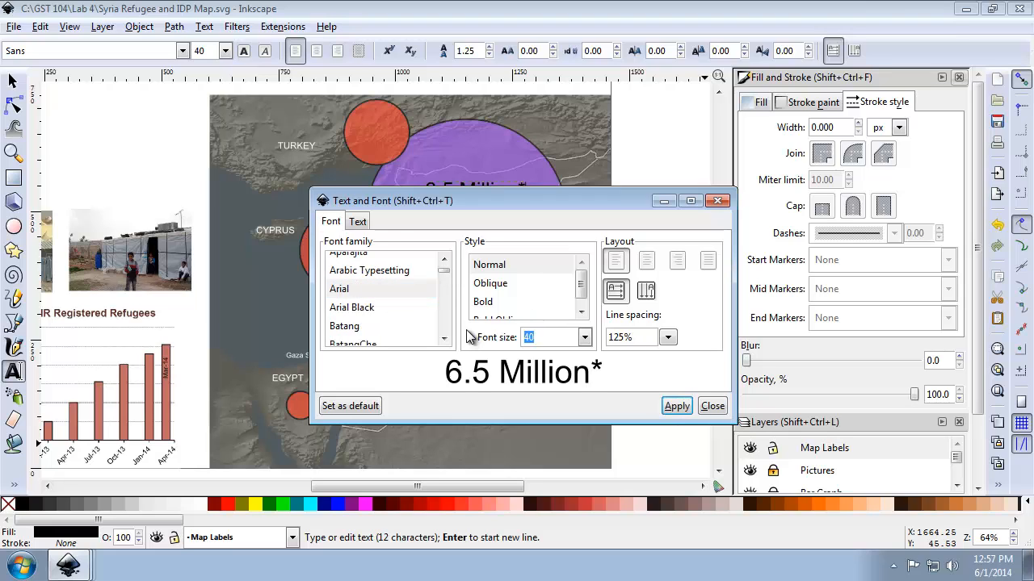
pyautogui.write('32')
pyautogui.click(679, 406)
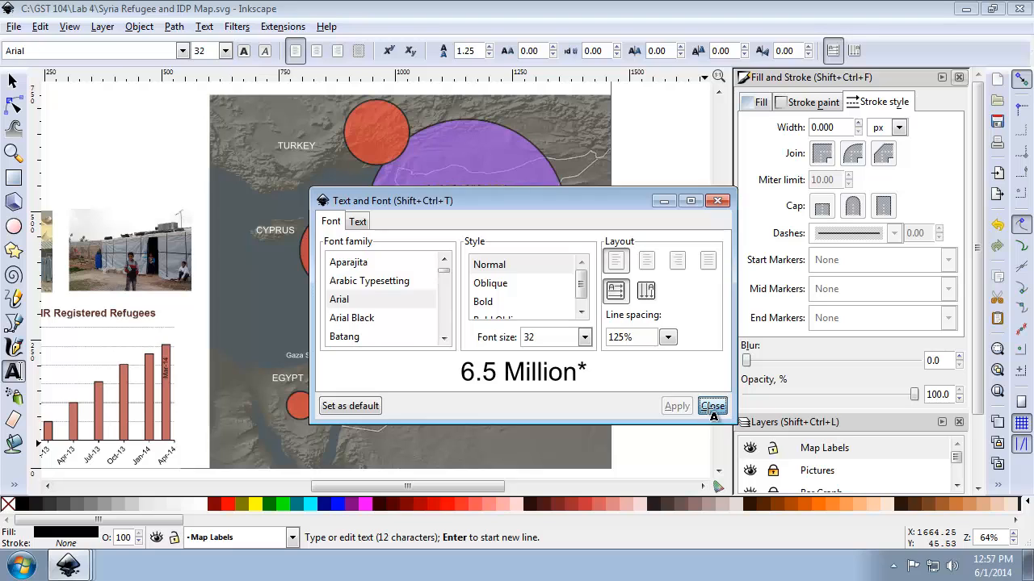
pyautogui.click(713, 406)
pyautogui.click(12, 80)
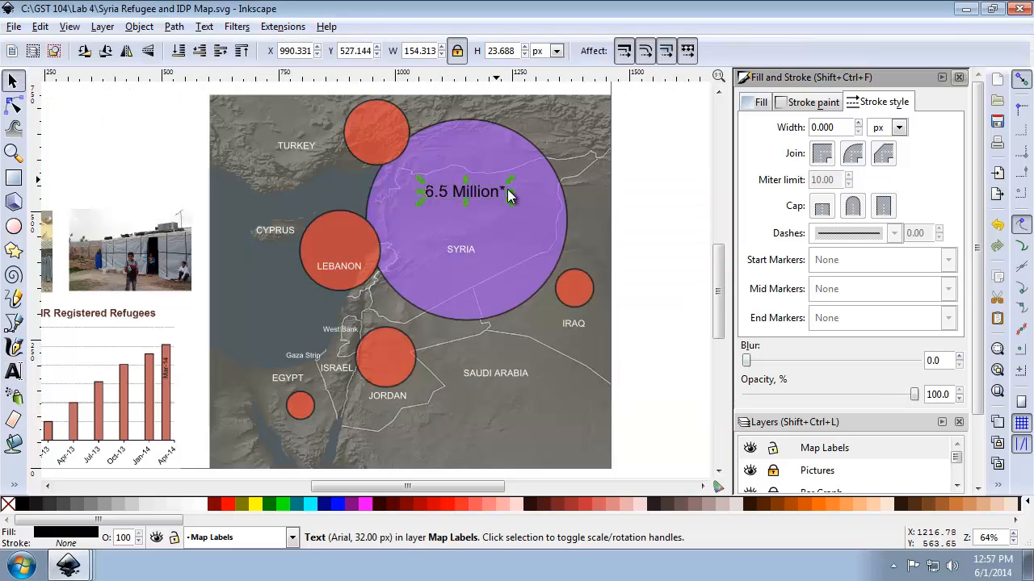
pyautogui.moveTo(499, 206)
pyautogui.mouseDown()
pyautogui.moveTo(498, 231)
pyautogui.moveTo(488, 218)
pyautogui.mouseUp()
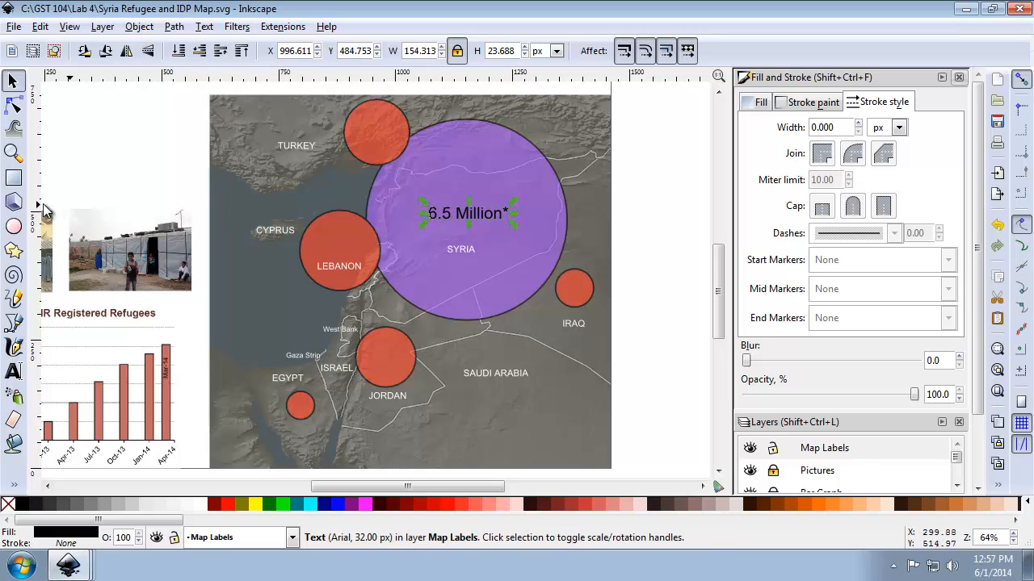
# Step: Add the text label "980,731" inside the red Lebanon circle, above the LEBANON label
pyautogui.click(13, 370)
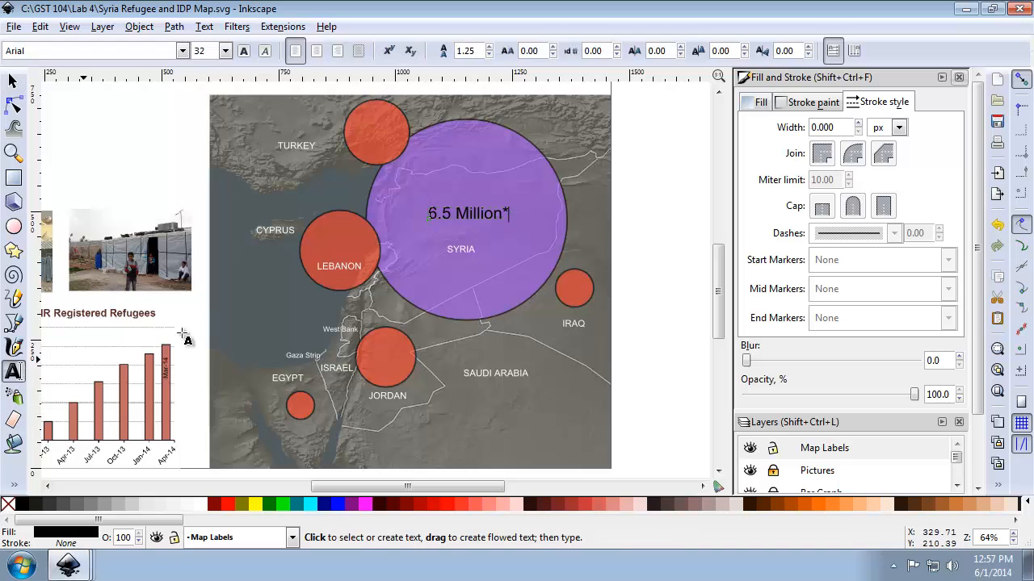
pyautogui.click(320, 234)
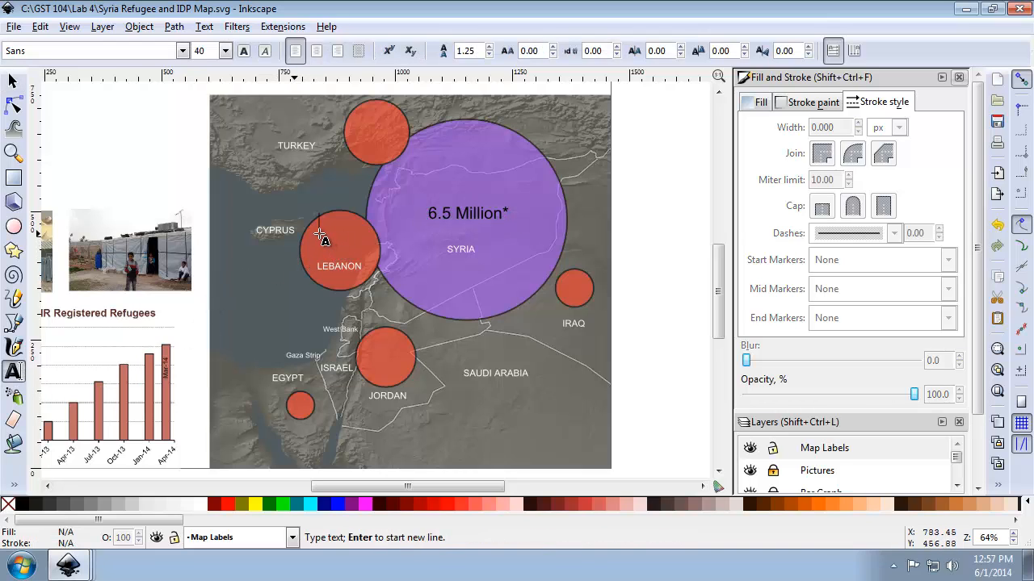
pyautogui.write('980')
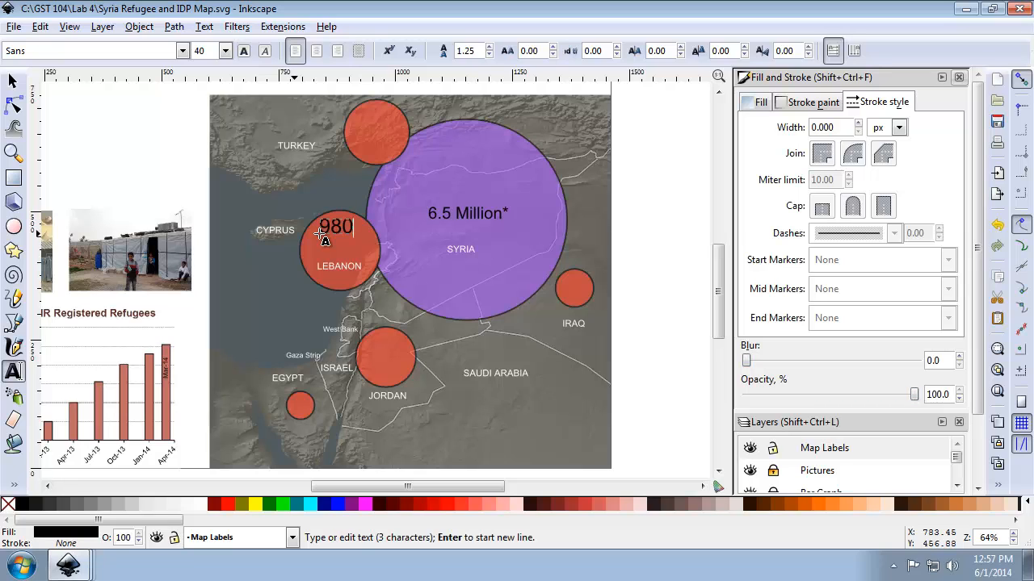
pyautogui.write(',731')
pyautogui.click(12, 80)
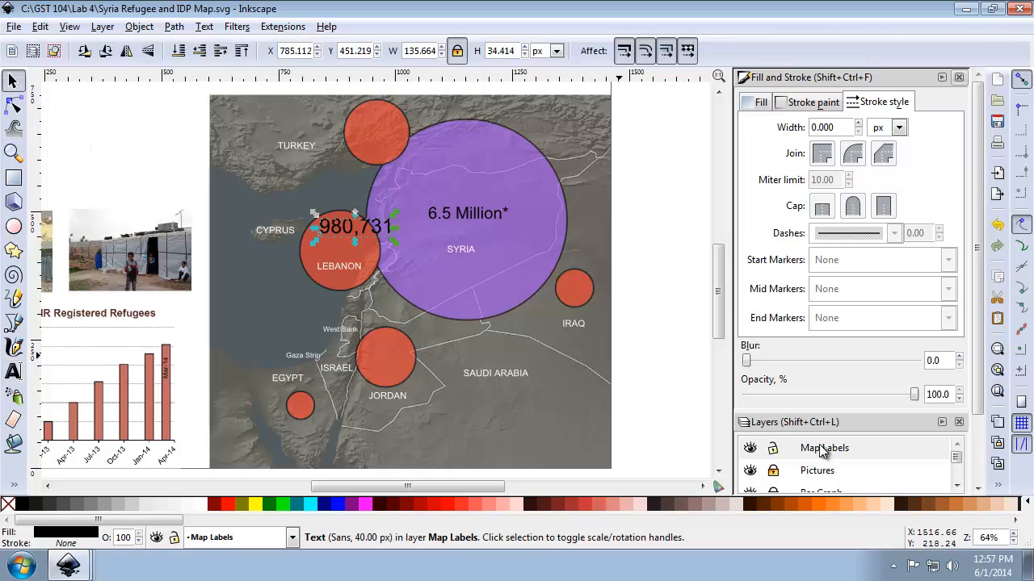
# Step: Set the "980,731" label to Arial at size 22 and move it slightly down, closer to the LEBANON label
pyautogui.click(996, 489)
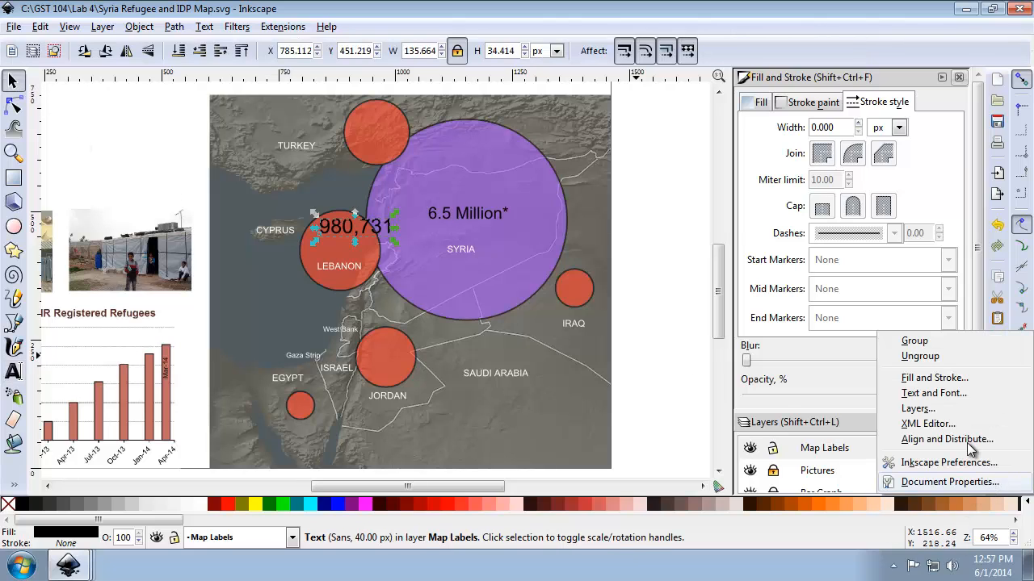
pyautogui.click(953, 392)
pyautogui.scroll(5, 448, 279)
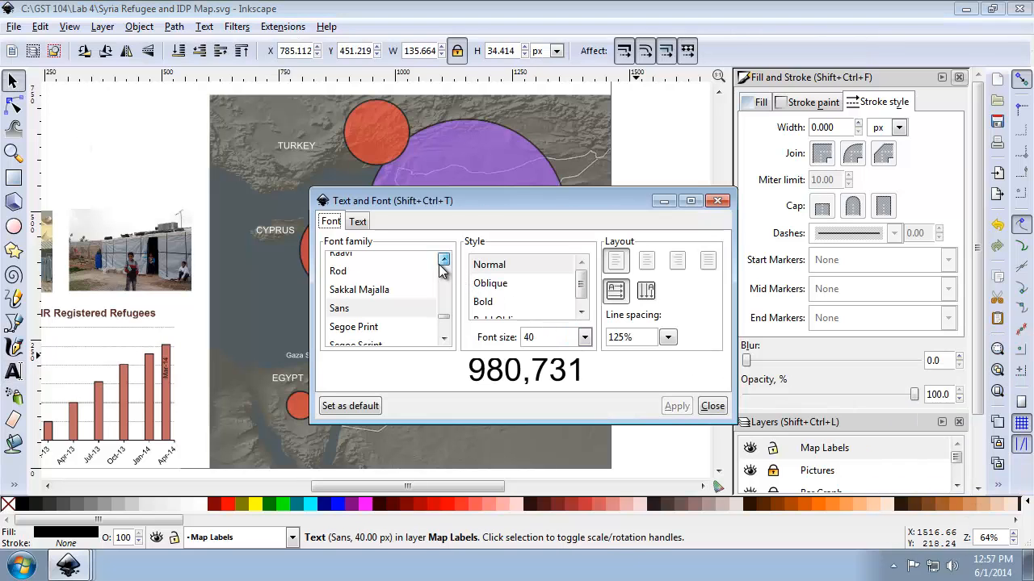
pyautogui.scroll(15, 448, 280)
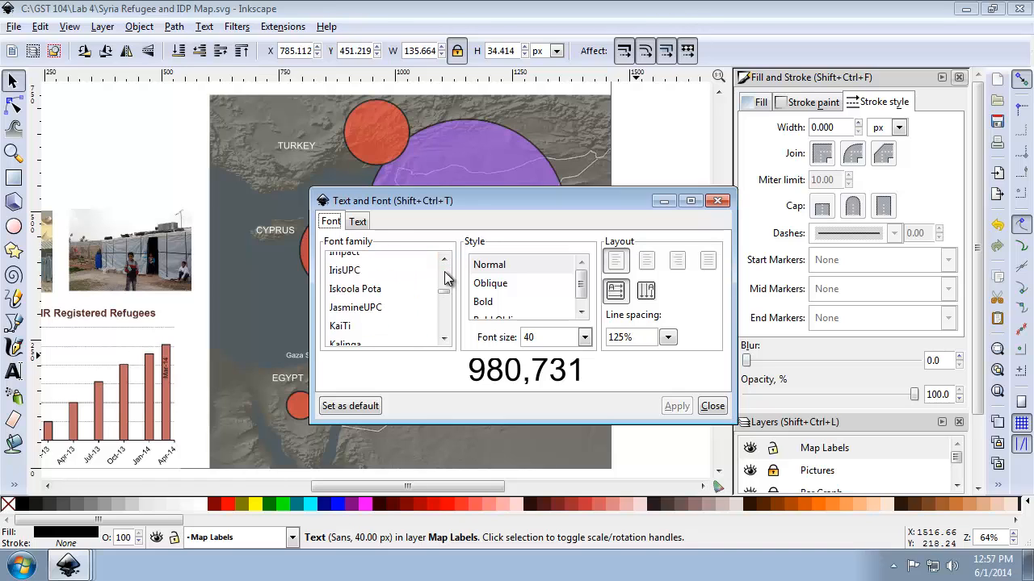
pyautogui.scroll(3, 444, 270)
pyautogui.scroll(-2, 444, 270)
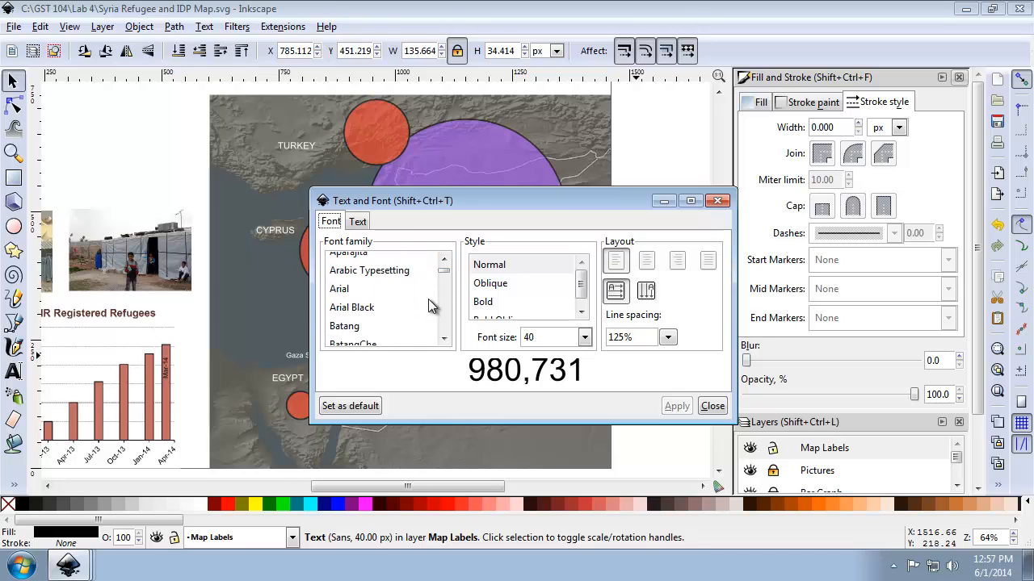
pyautogui.click(346, 288)
pyautogui.moveTo(534, 334); pyautogui.dragTo(512, 333)
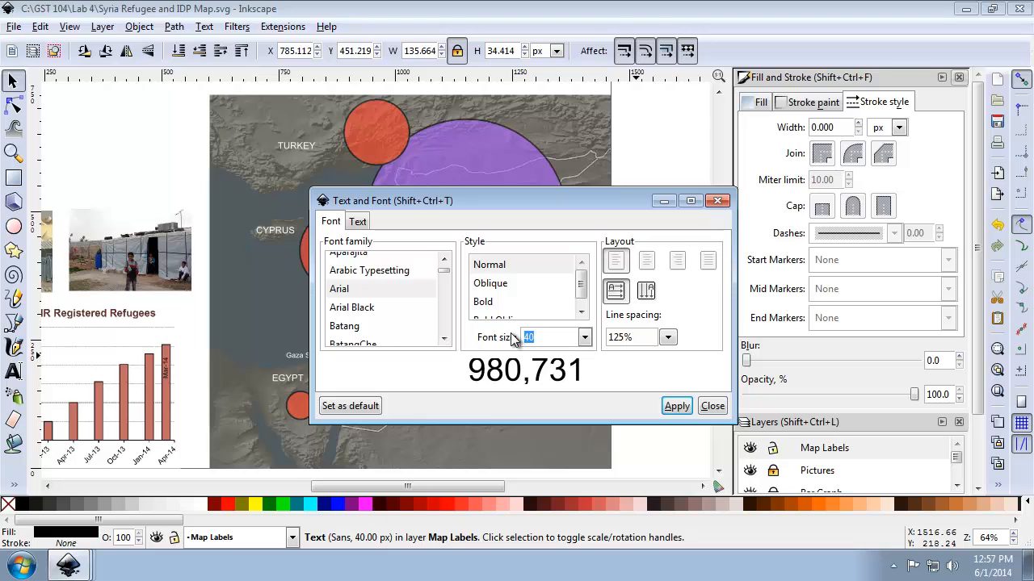
pyautogui.write('22')
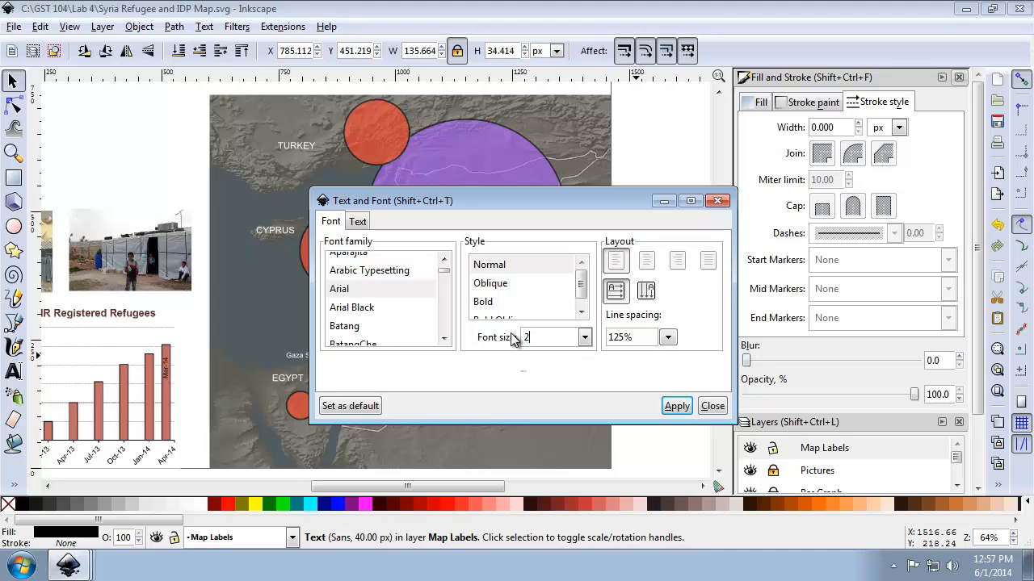
pyautogui.click(674, 406)
pyautogui.click(712, 406)
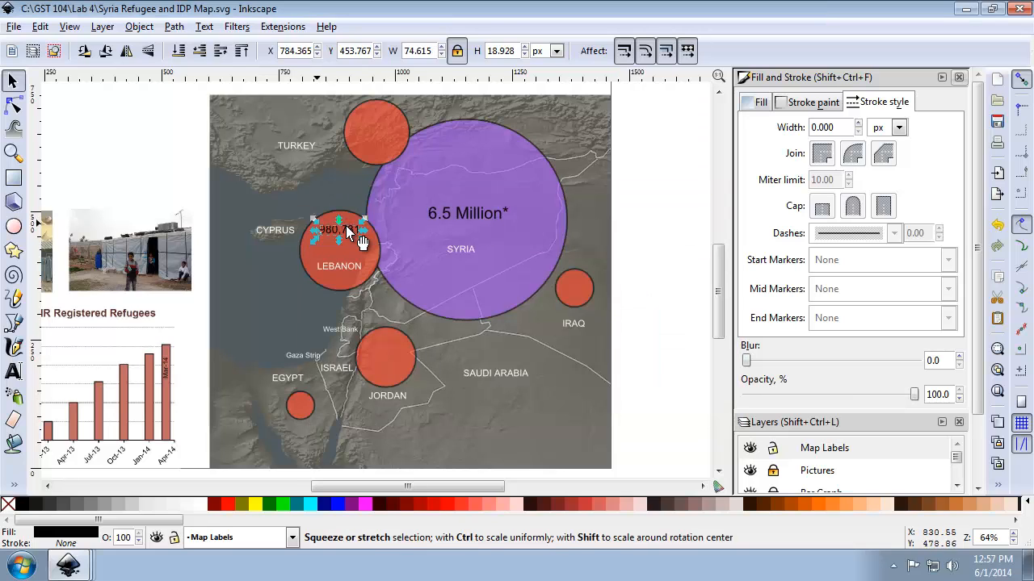
pyautogui.moveTo(348, 230); pyautogui.dragTo(350, 251)
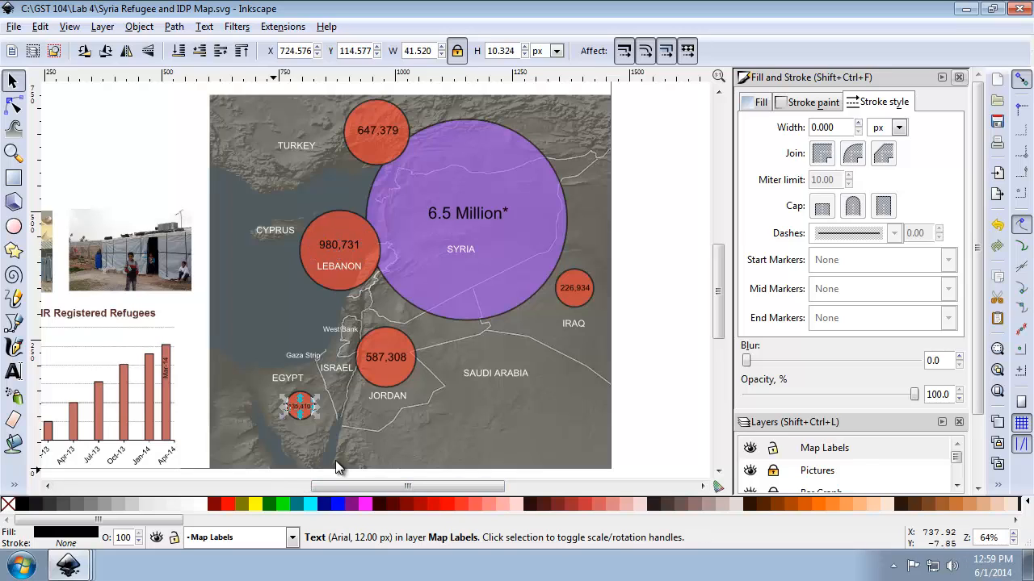
# Step: Clear the selection and unlock the Proportional Symbols layer
pyautogui.click(369, 449)
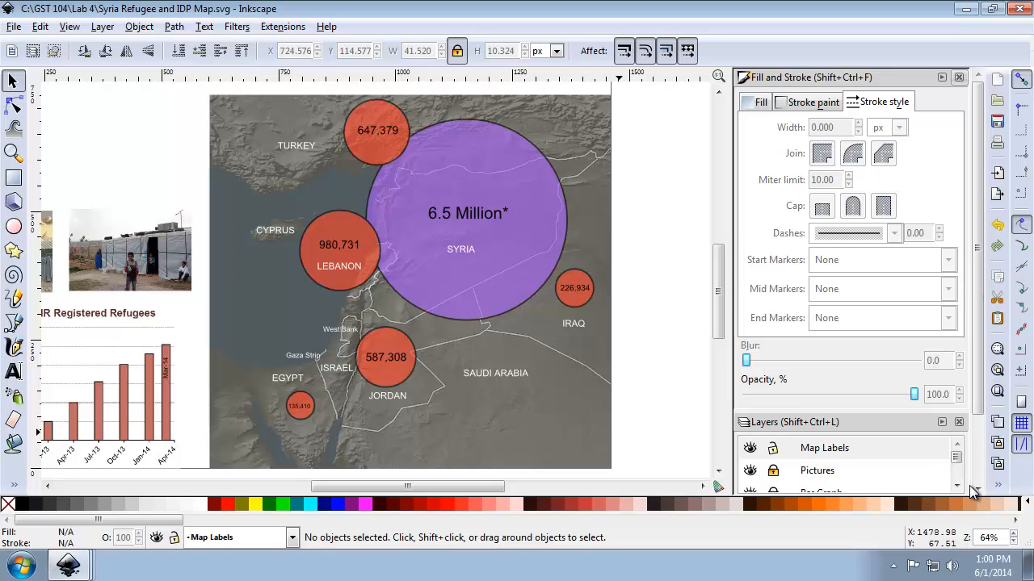
pyautogui.click(959, 487)
pyautogui.click(959, 487)
pyautogui.click(959, 487)
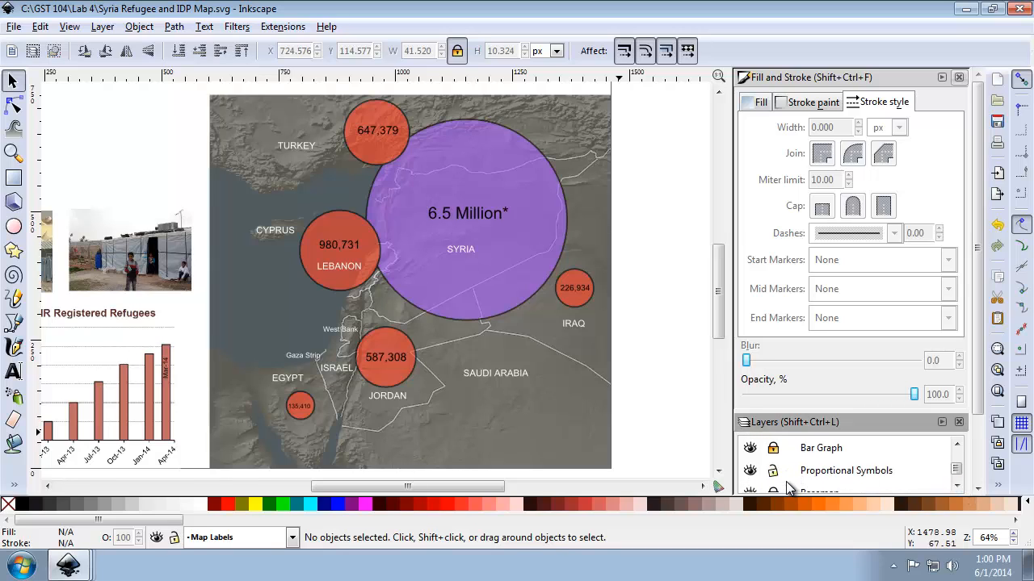
# Step: Center the "6.5 Million*" label on the purple circle along both the vertical and horizontal axes, aligned relative to the first selected object
pyautogui.click(489, 140)
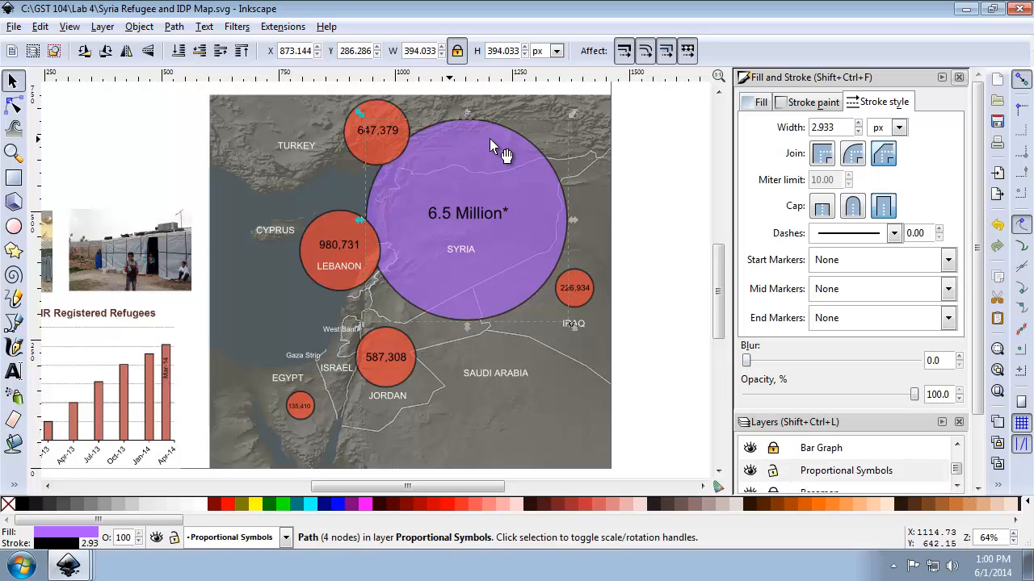
pyautogui.press('shift')
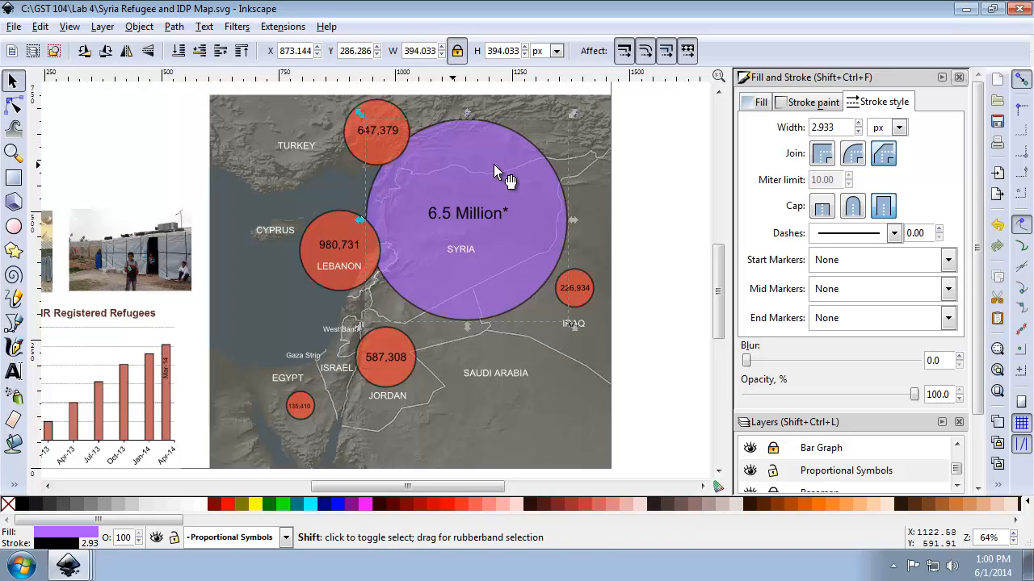
pyautogui.keyDown('shift'); pyautogui.click(484, 216); pyautogui.keyUp('shift')
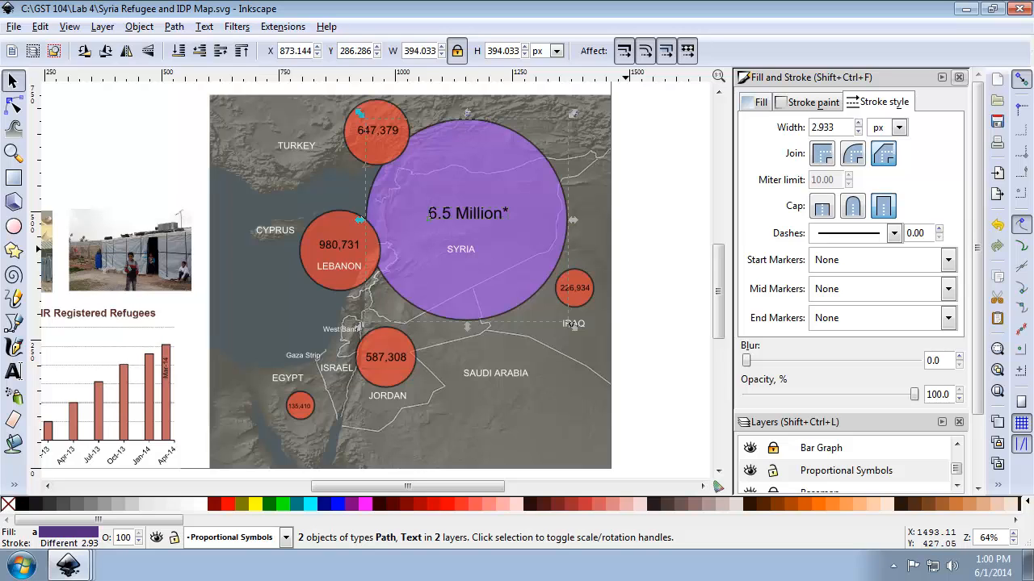
pyautogui.click(958, 77)
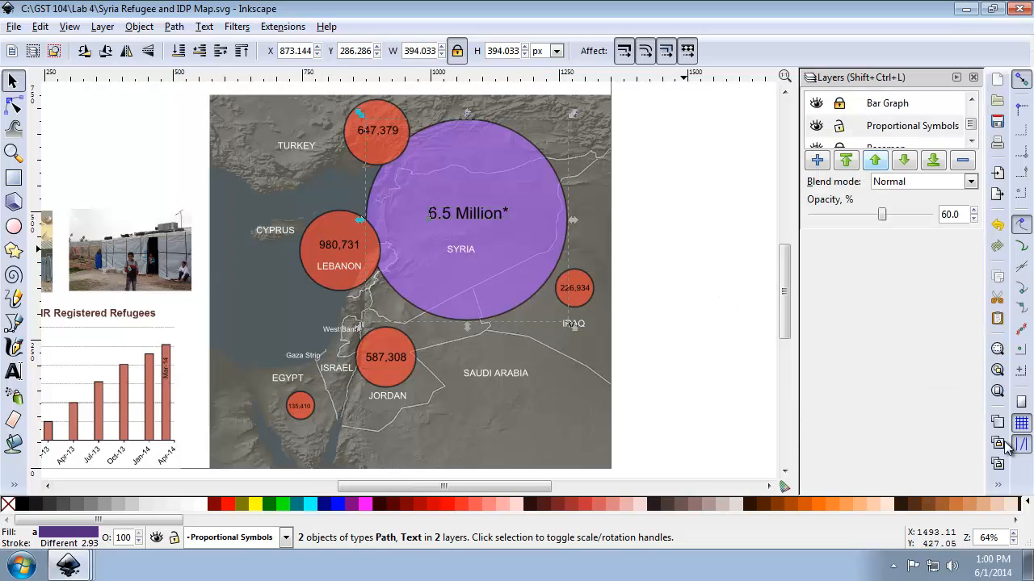
pyautogui.click(997, 485)
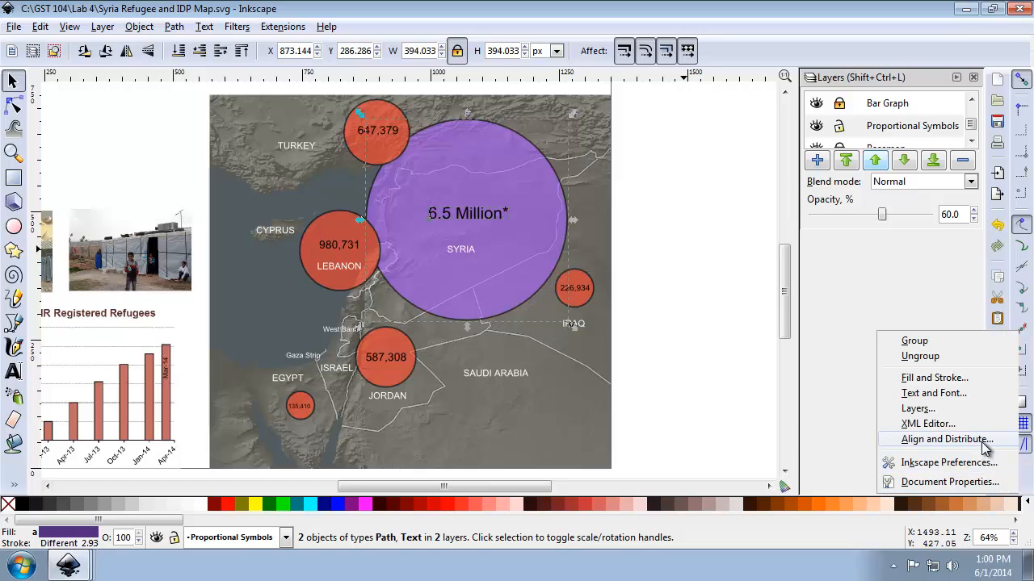
pyautogui.click(983, 440)
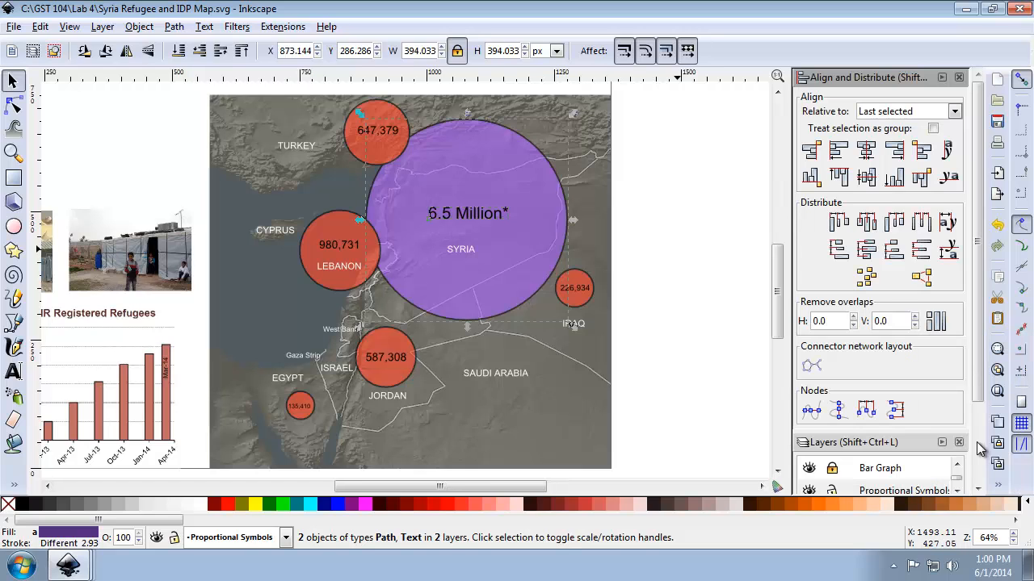
pyautogui.click(955, 111)
pyautogui.click(907, 149)
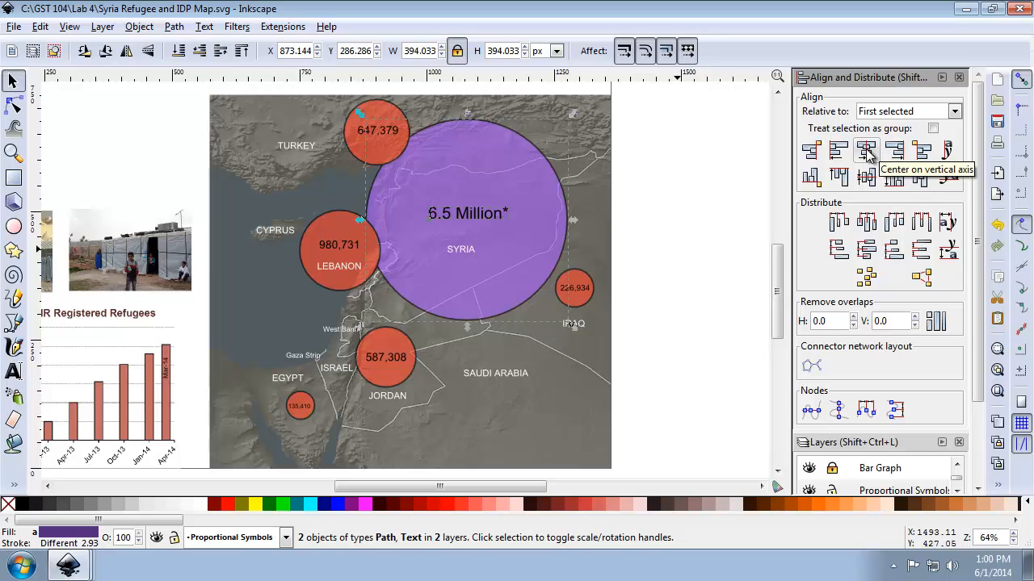
pyautogui.click(868, 154)
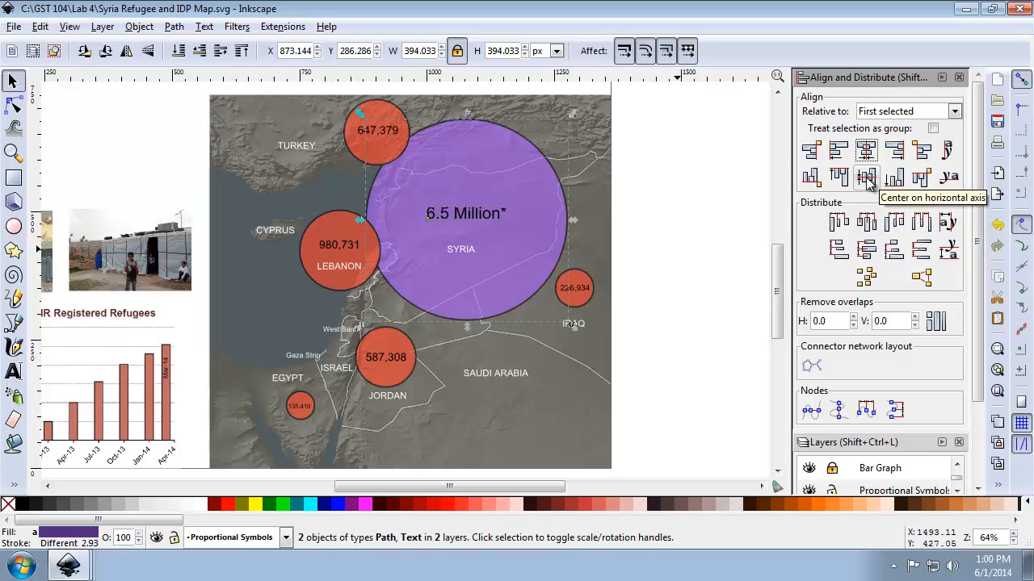
pyautogui.click(866, 177)
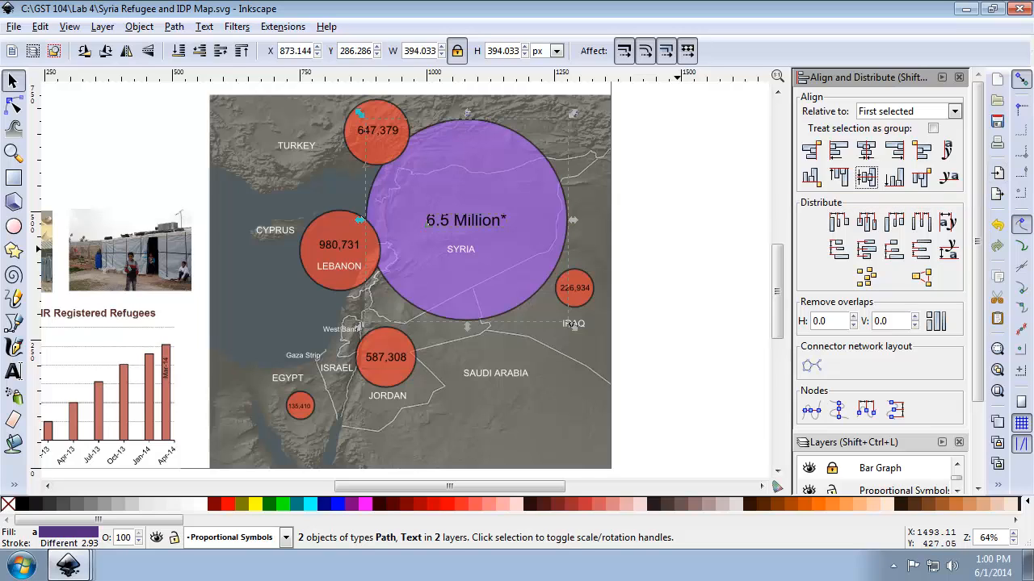
pyautogui.moveTo(69, 566)
pyautogui.click(161, 529)
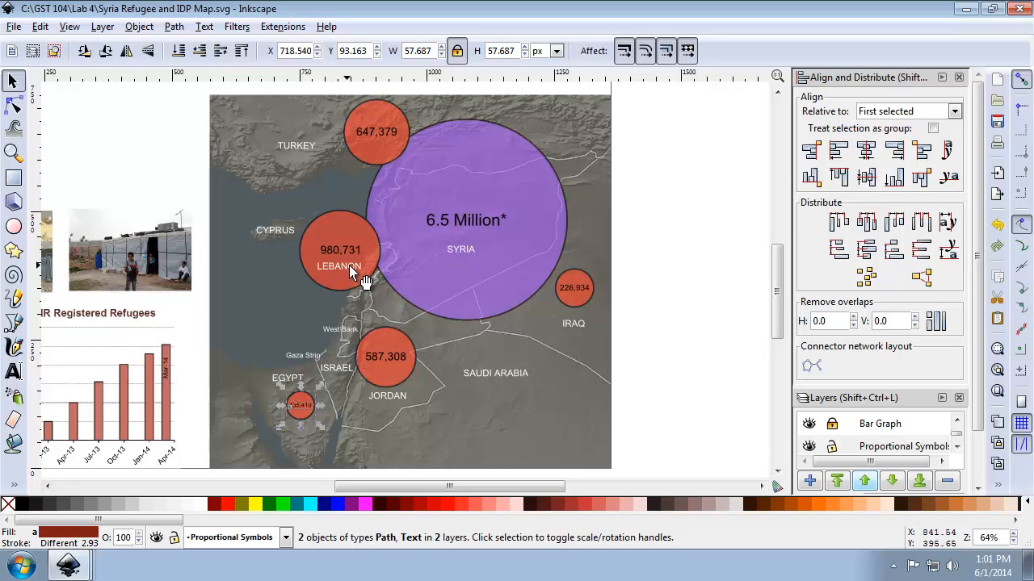
# Step: Move the LEBANON label to about X 802, Y 371 px and the EGYPT label to about X 715, Y 163 px, just above its circle
pyautogui.moveTo(349, 266); pyautogui.dragTo(373, 290)
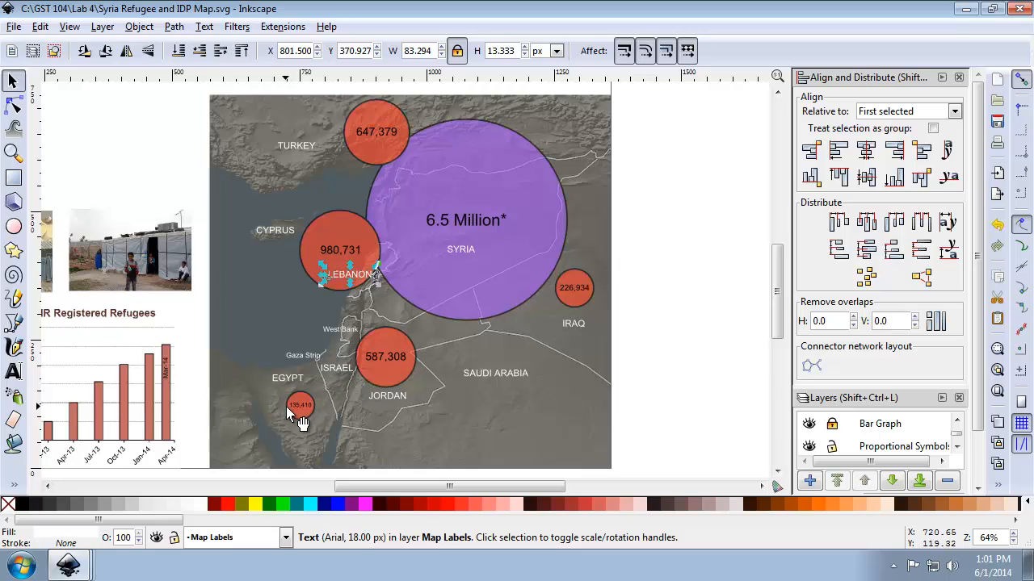
pyautogui.click(304, 391)
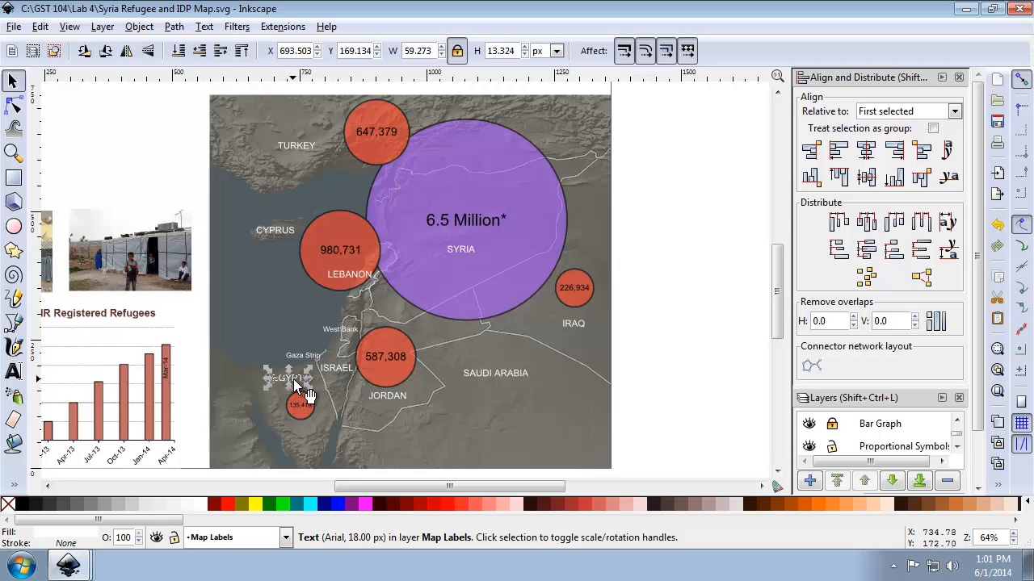
pyautogui.moveTo(294, 377); pyautogui.dragTo(309, 382)
pyautogui.click(339, 445)
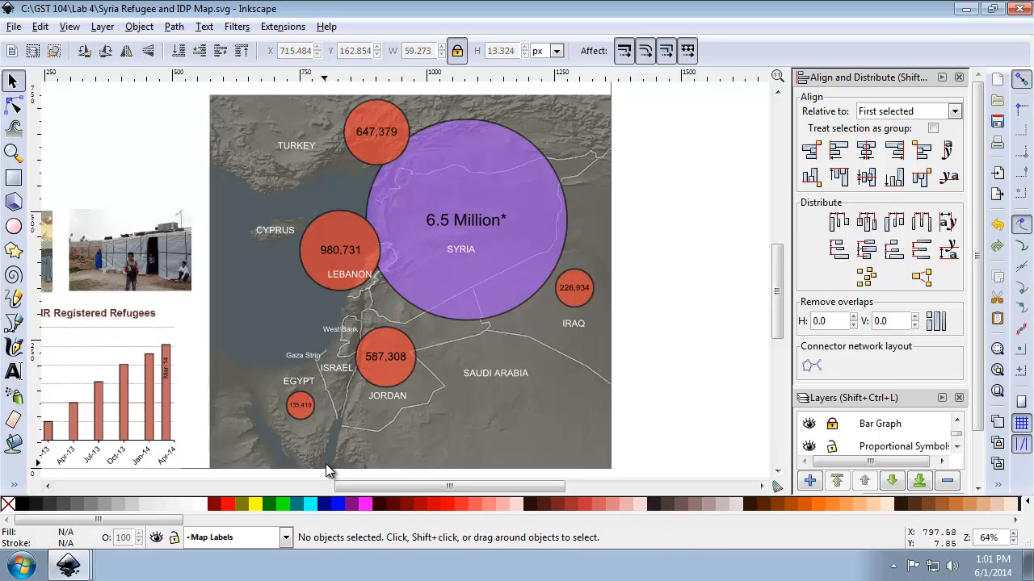
# Step: Move the TURKEY label up and right to about X 721, Y 647 px, beside its red circle
pyautogui.click(305, 146)
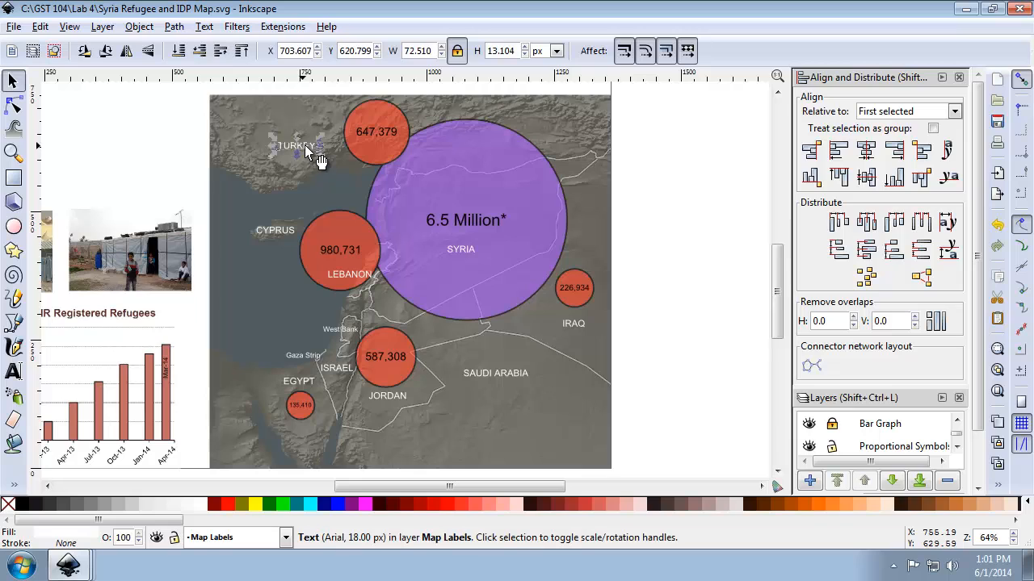
pyautogui.moveTo(306, 145); pyautogui.dragTo(316, 130)
pyautogui.click(671, 245)
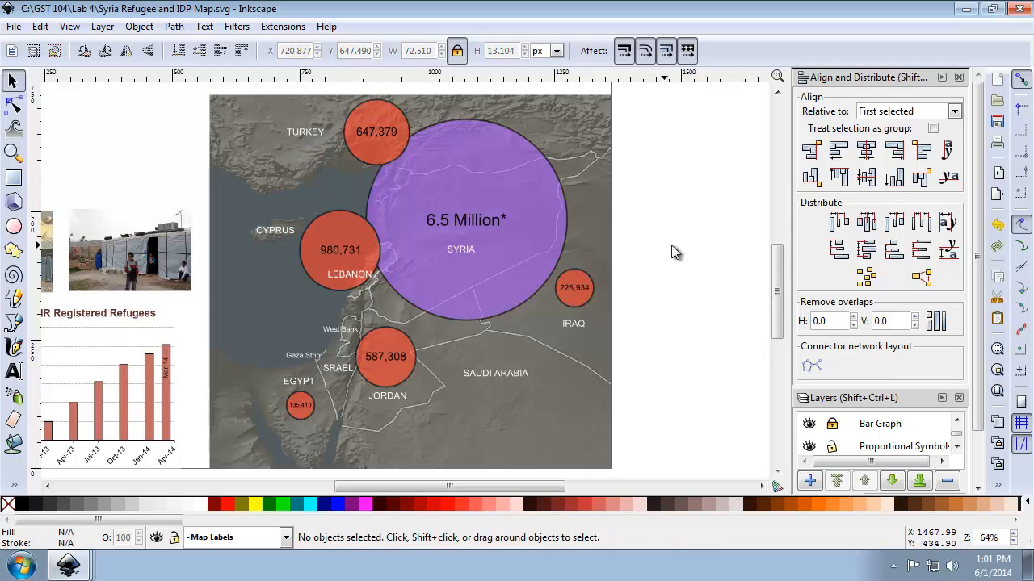
# Step: Lock the Proportional Symbols and Map Labels layers
pyautogui.click(956, 447)
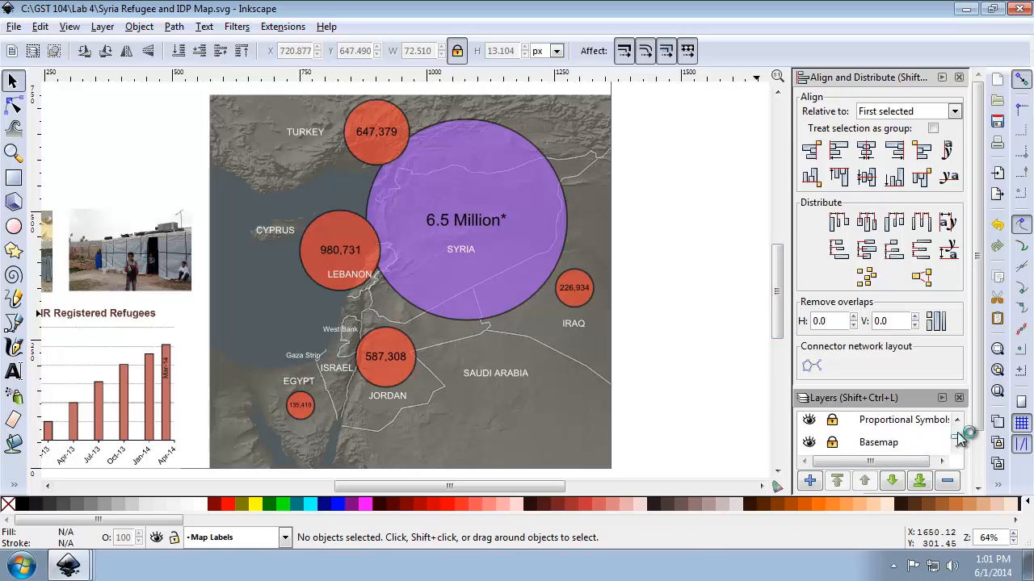
pyautogui.moveTo(956, 437); pyautogui.dragTo(956, 427)
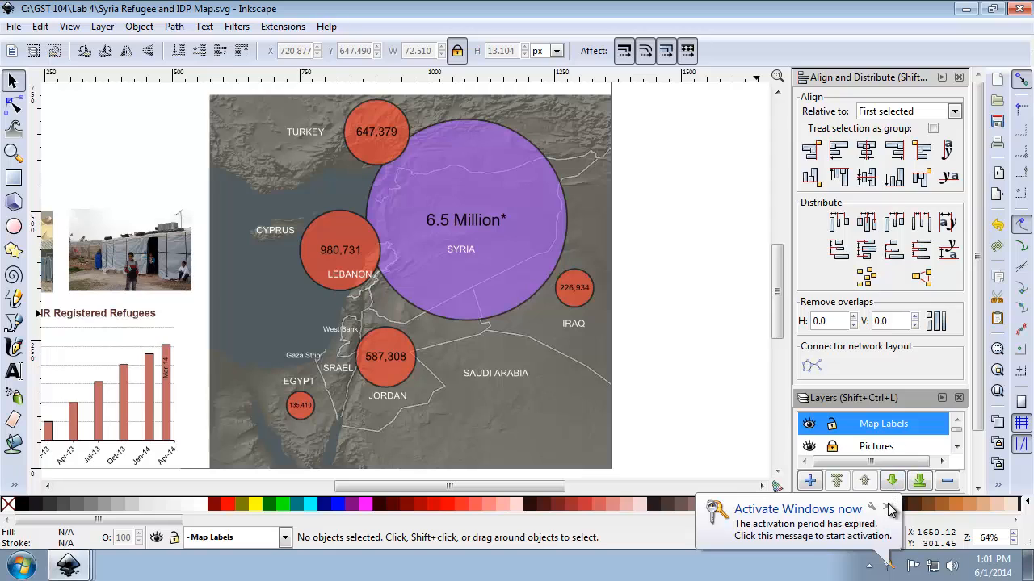
pyautogui.click(833, 425)
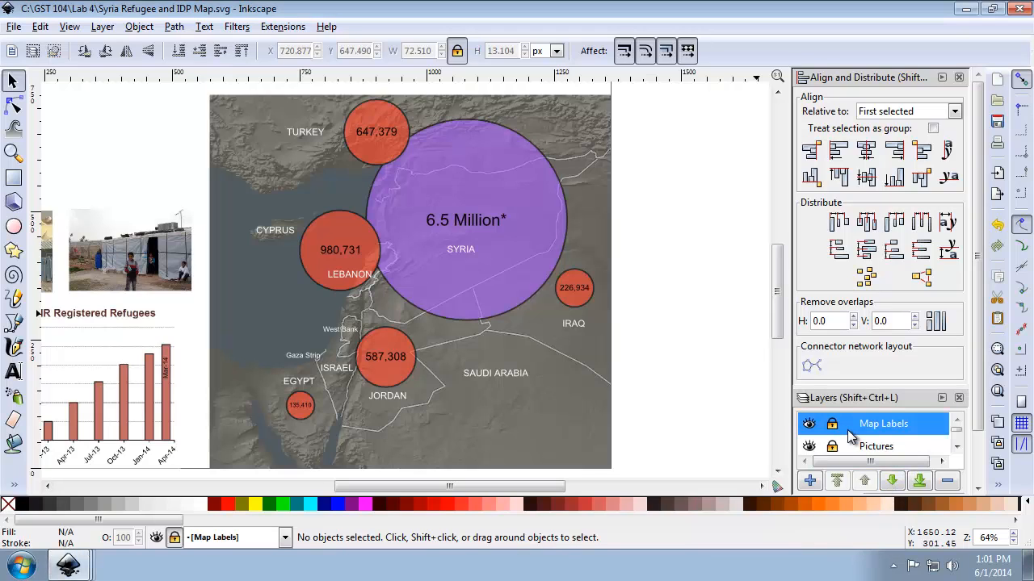